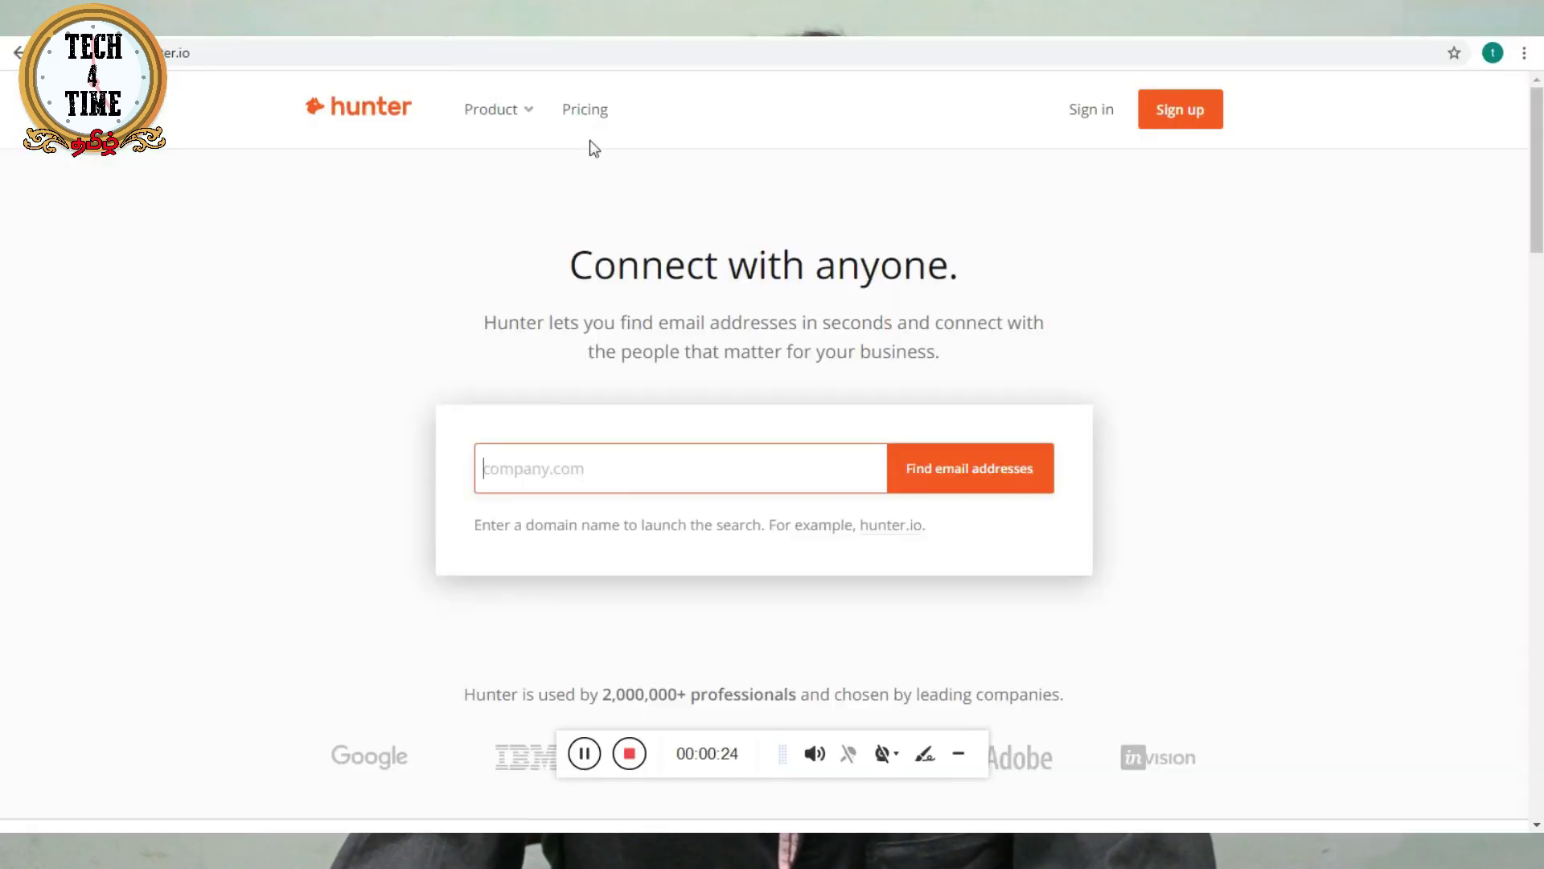
- Reveal the Product dropdown listing Domain Search, Email Finder and Email Verifier
mouse_move(530, 123)
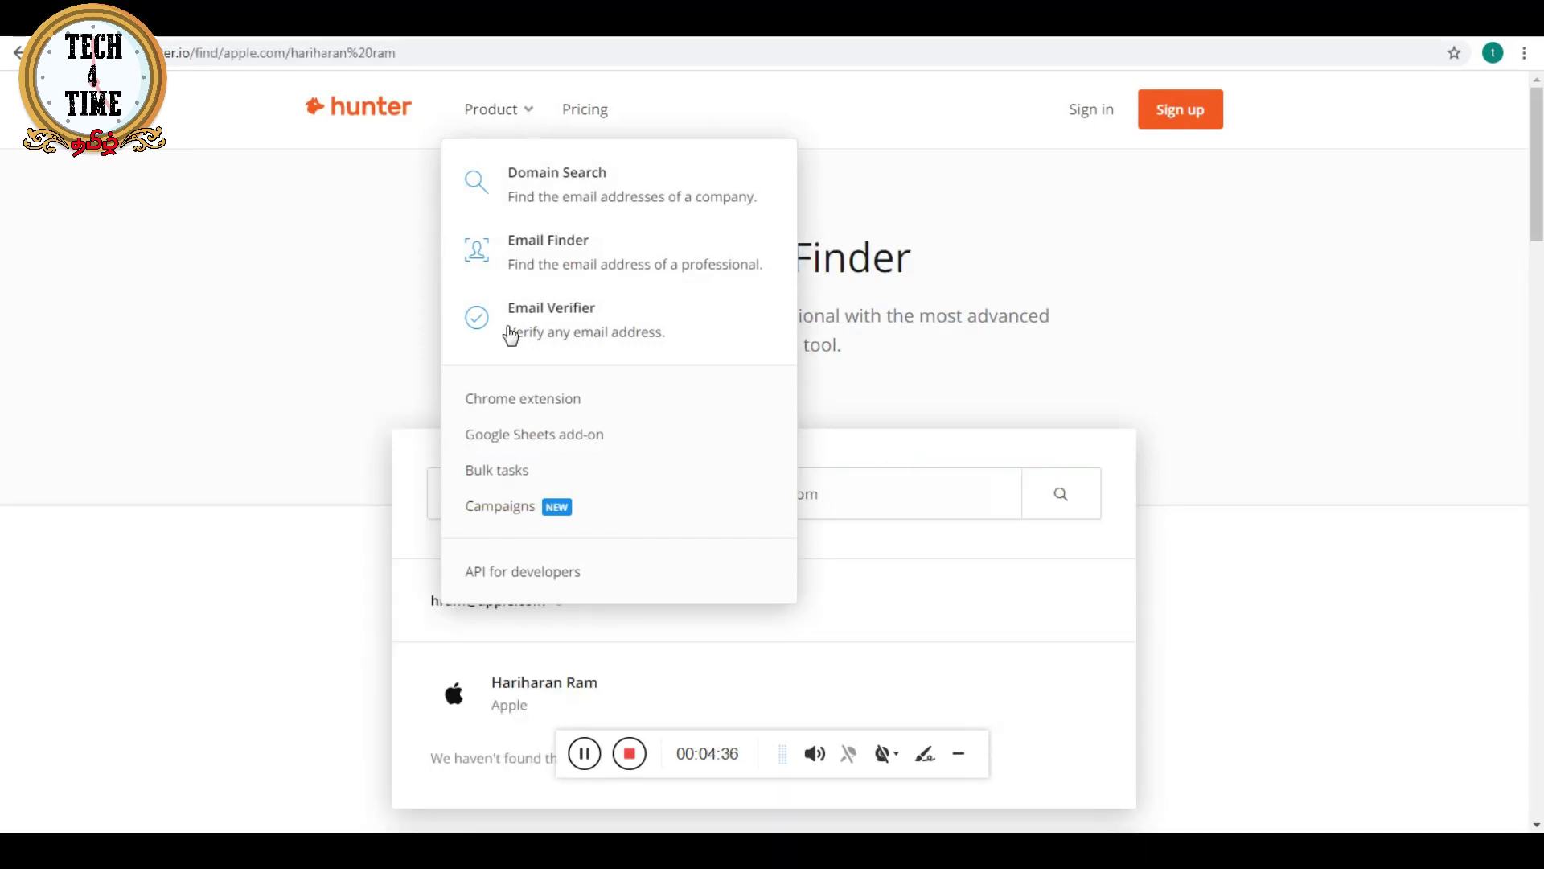
- Verify the pasted apple.com address in Email Verifier, getting Unknown with 58% confidence
click(510, 335)
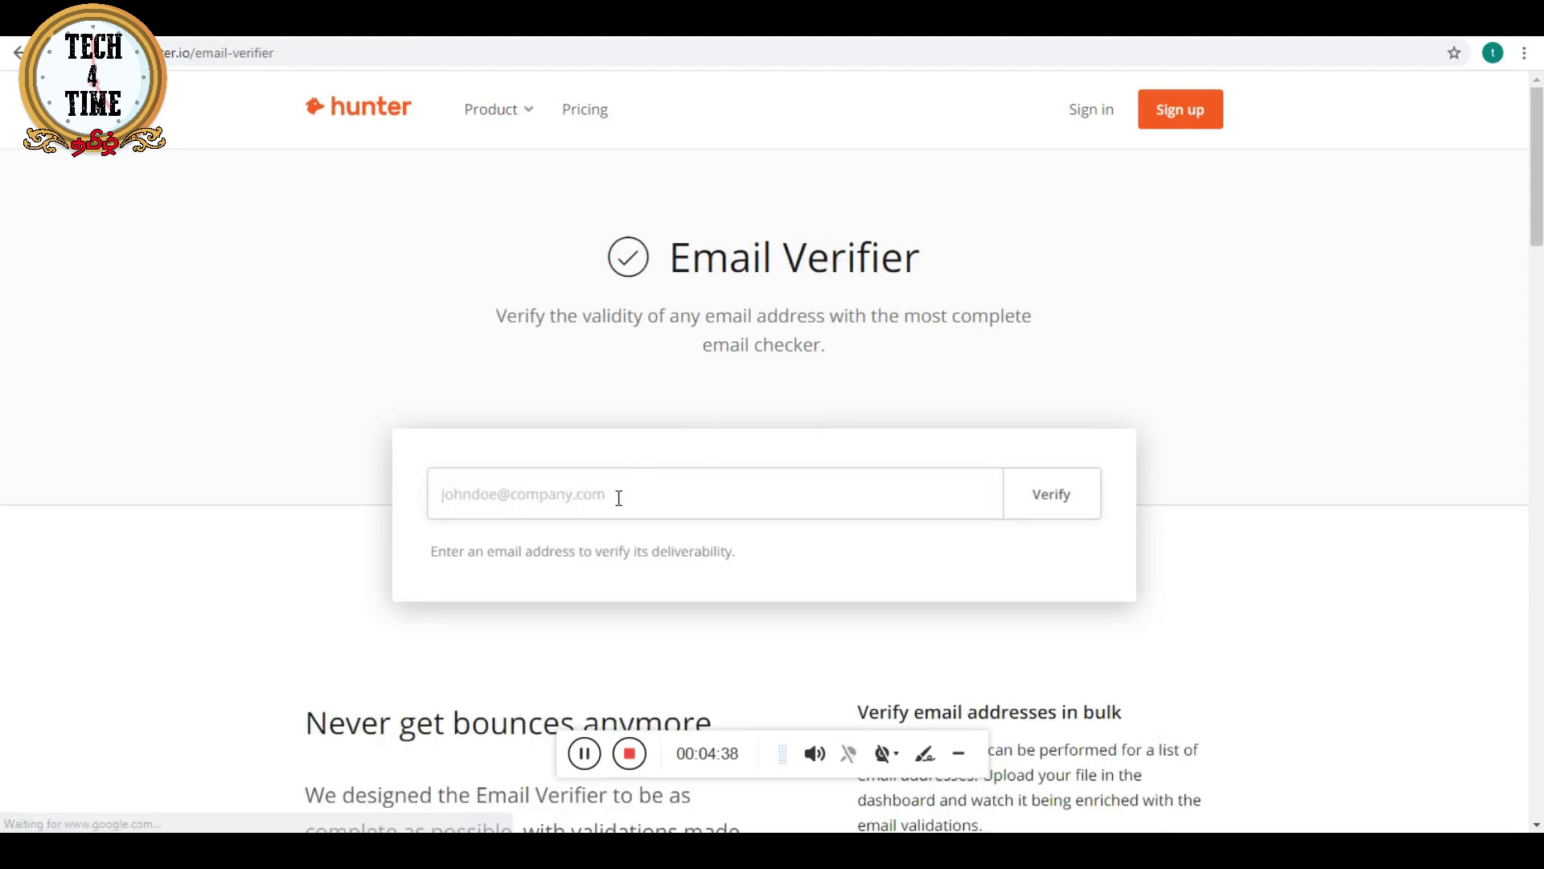
key(ctrl+v)
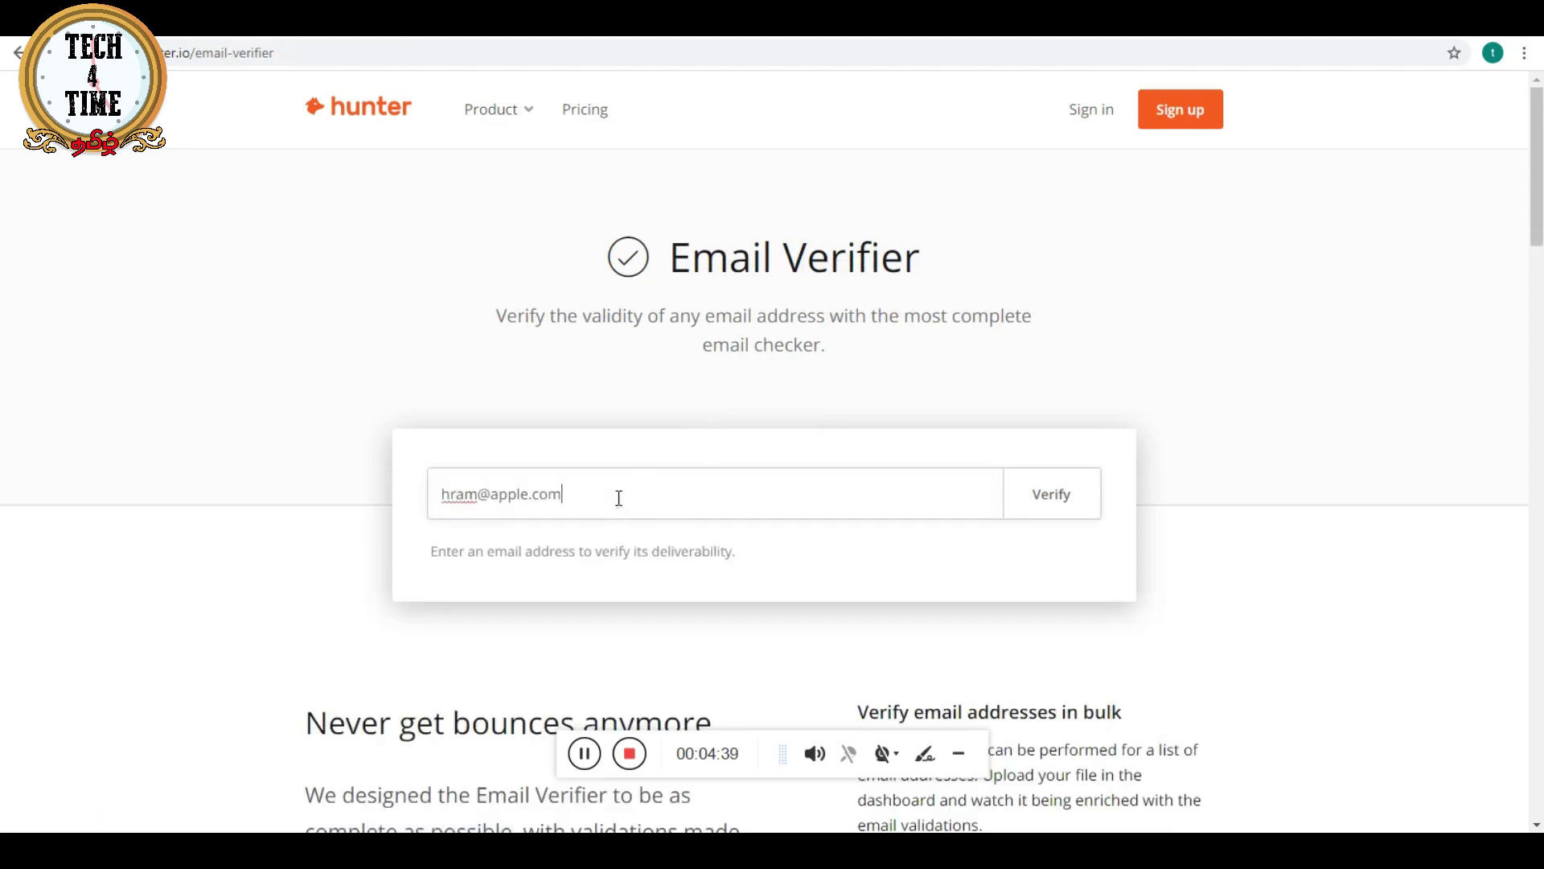
click(1065, 504)
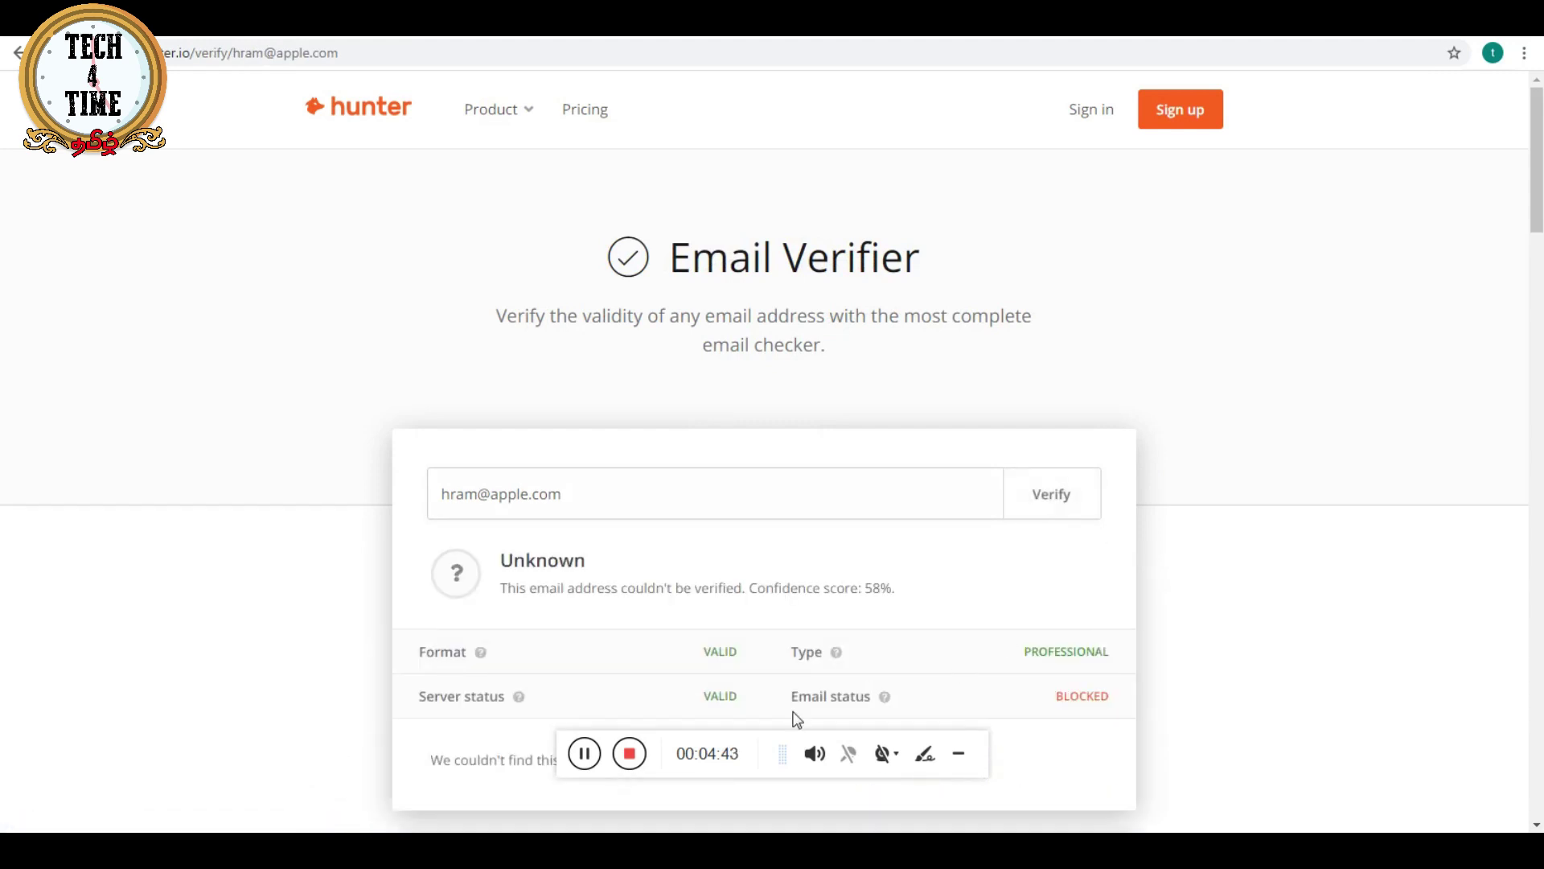
scroll(857, 549, down, 2)
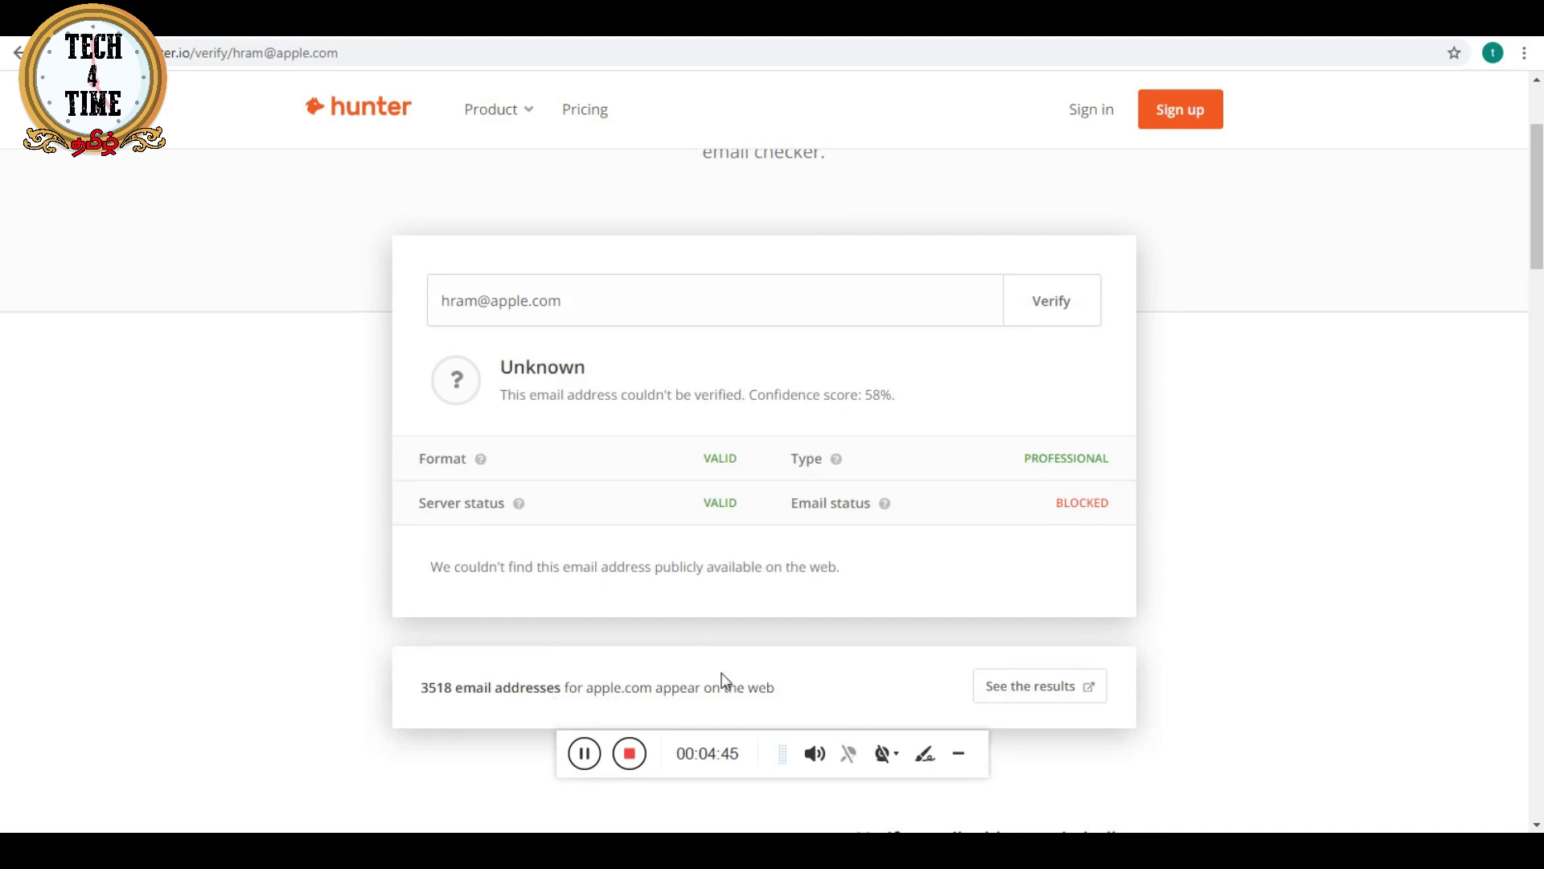
drag(628, 289, 351, 590)
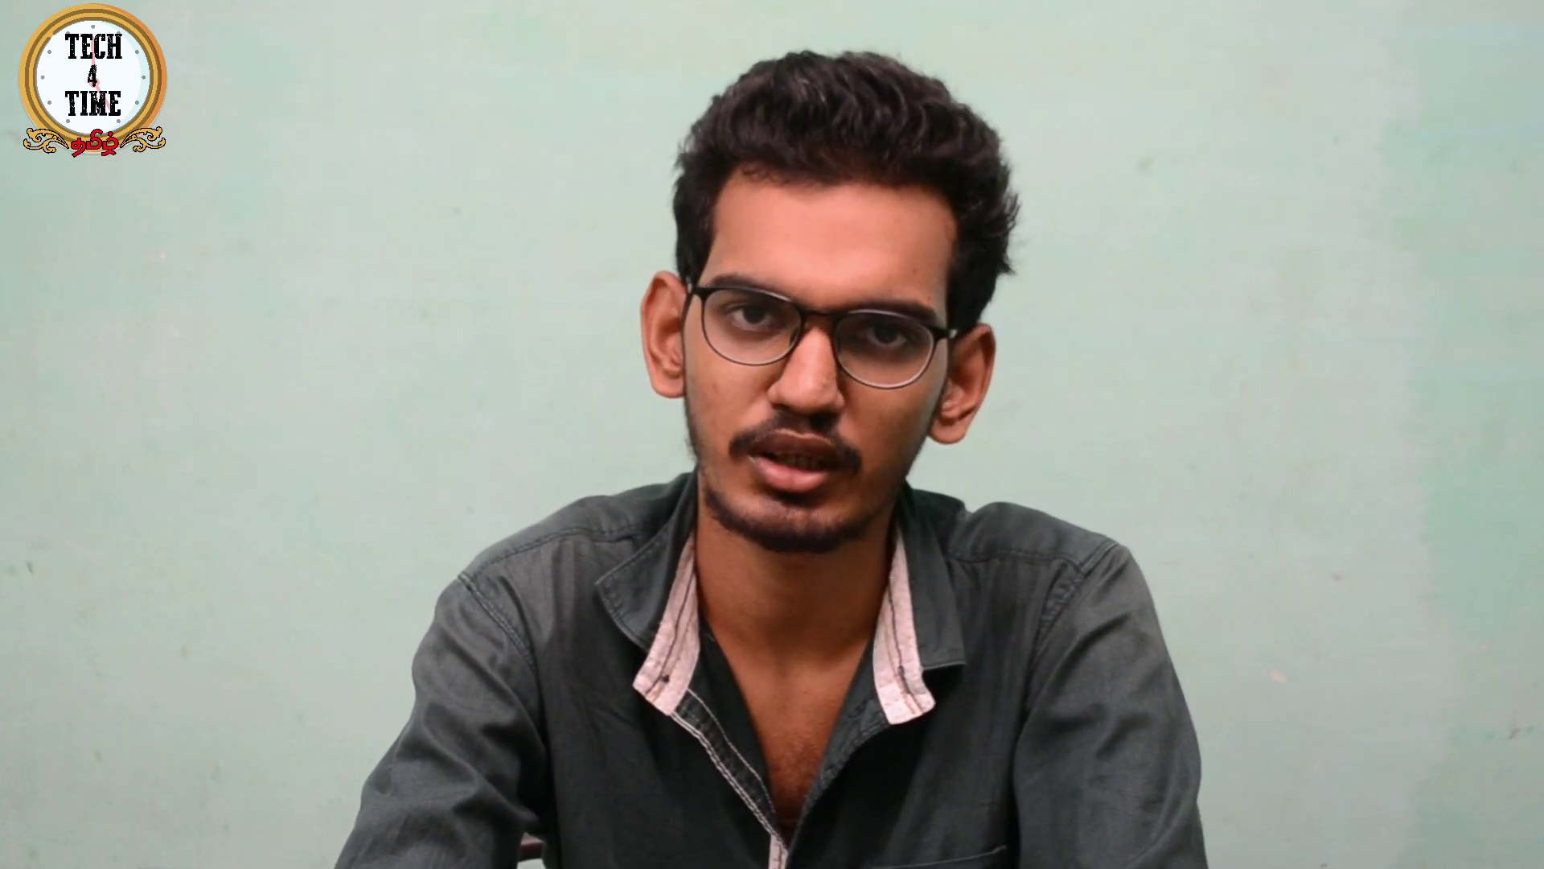
- Go from the Product menu through Domain Search to the empty Email Finder page
mouse_move(521, 112)
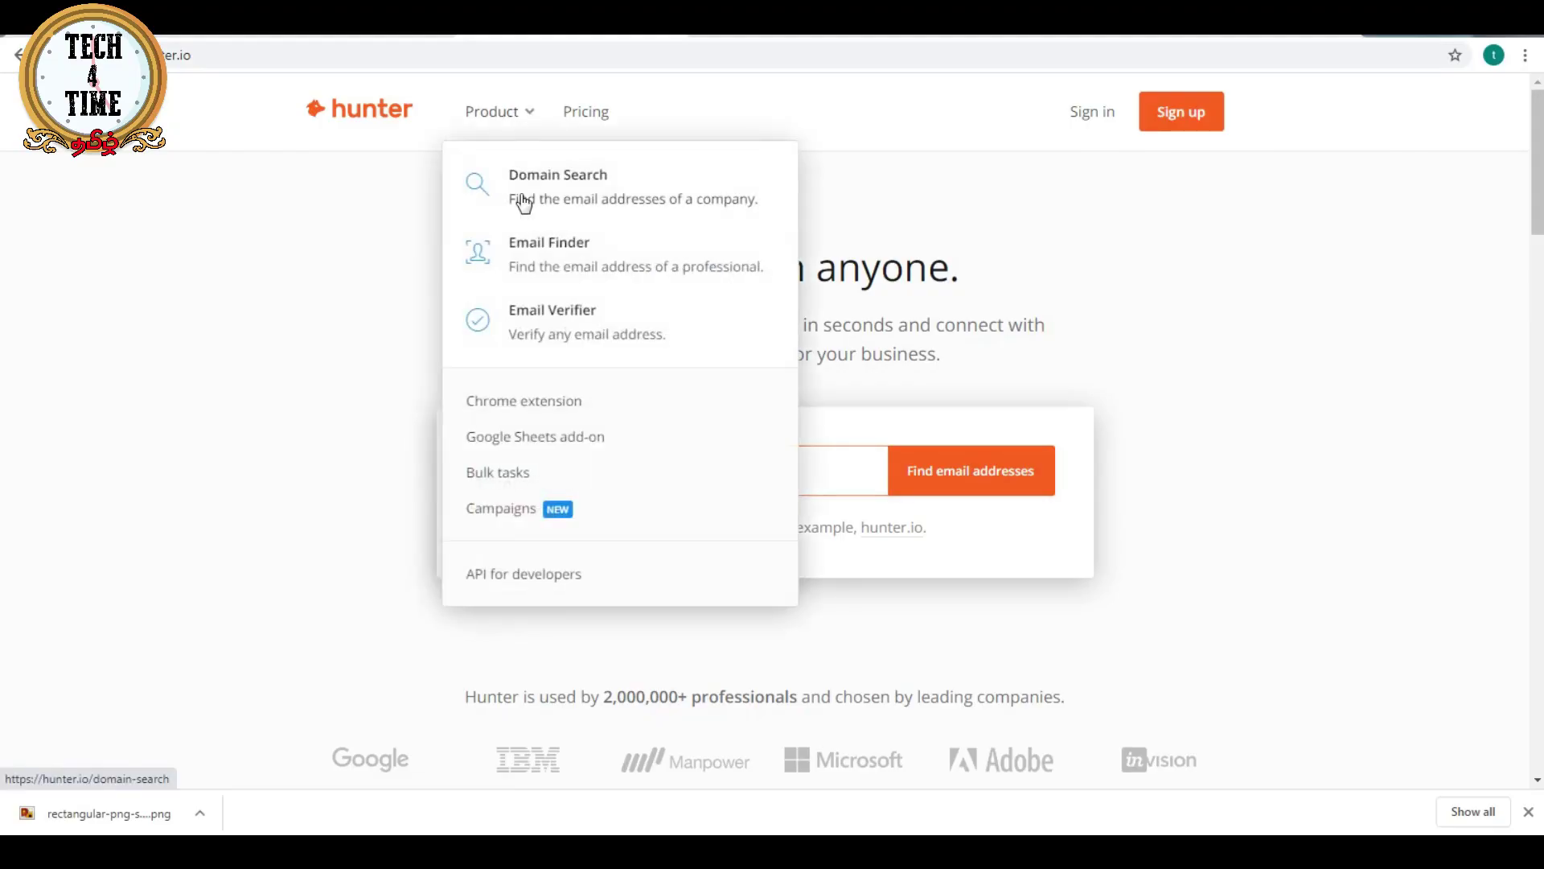
click(519, 182)
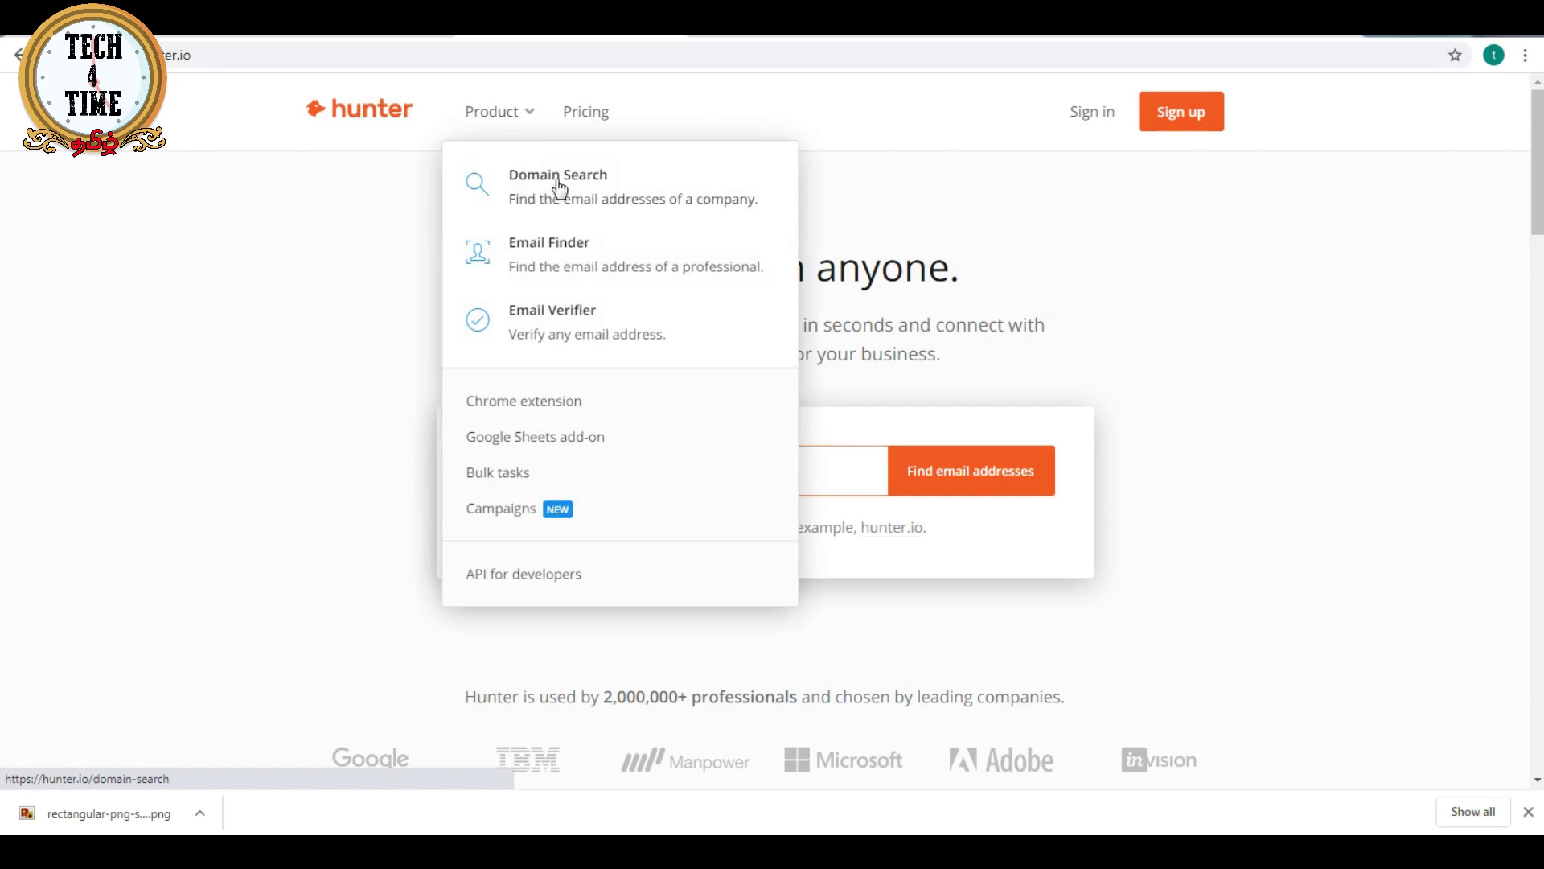
click(555, 255)
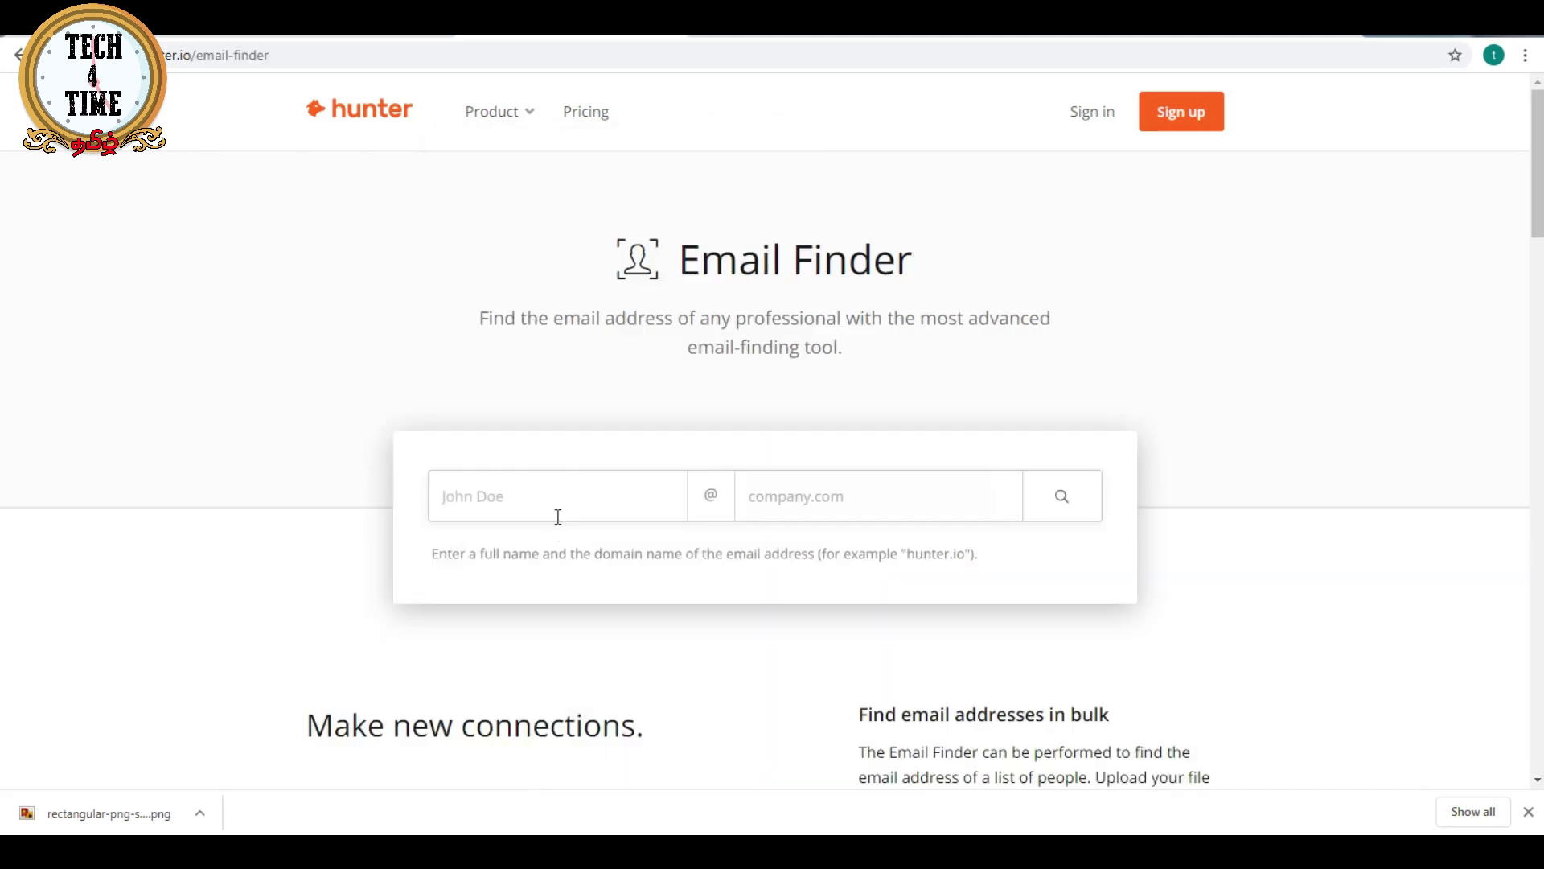
- Search Email Finder for the person's full name at the apple.com domain
click(564, 505)
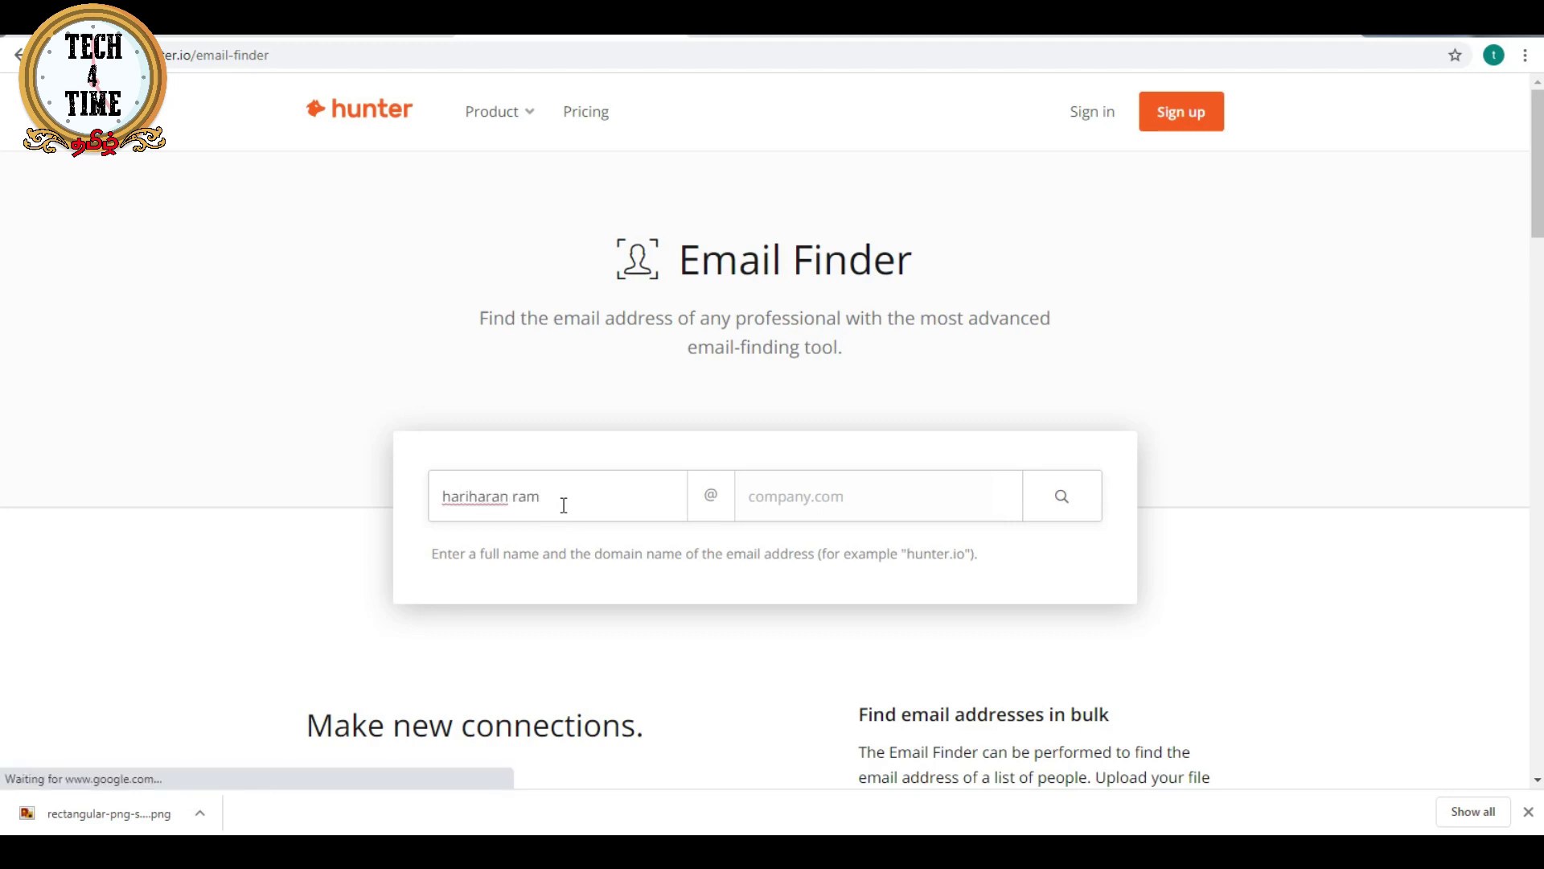
key(Tab)
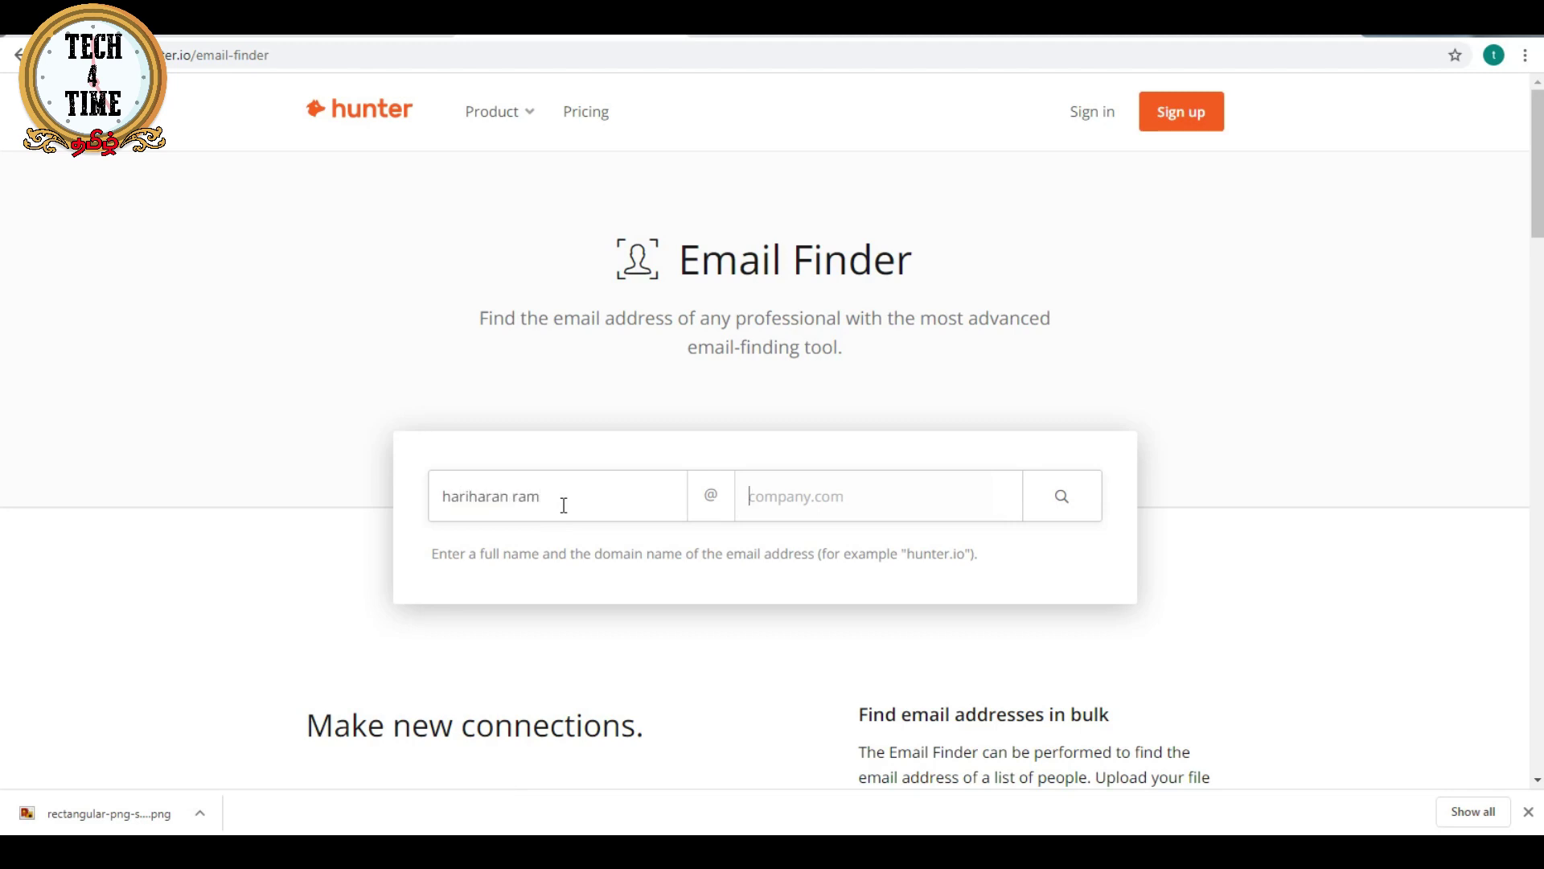
text(apple.com)
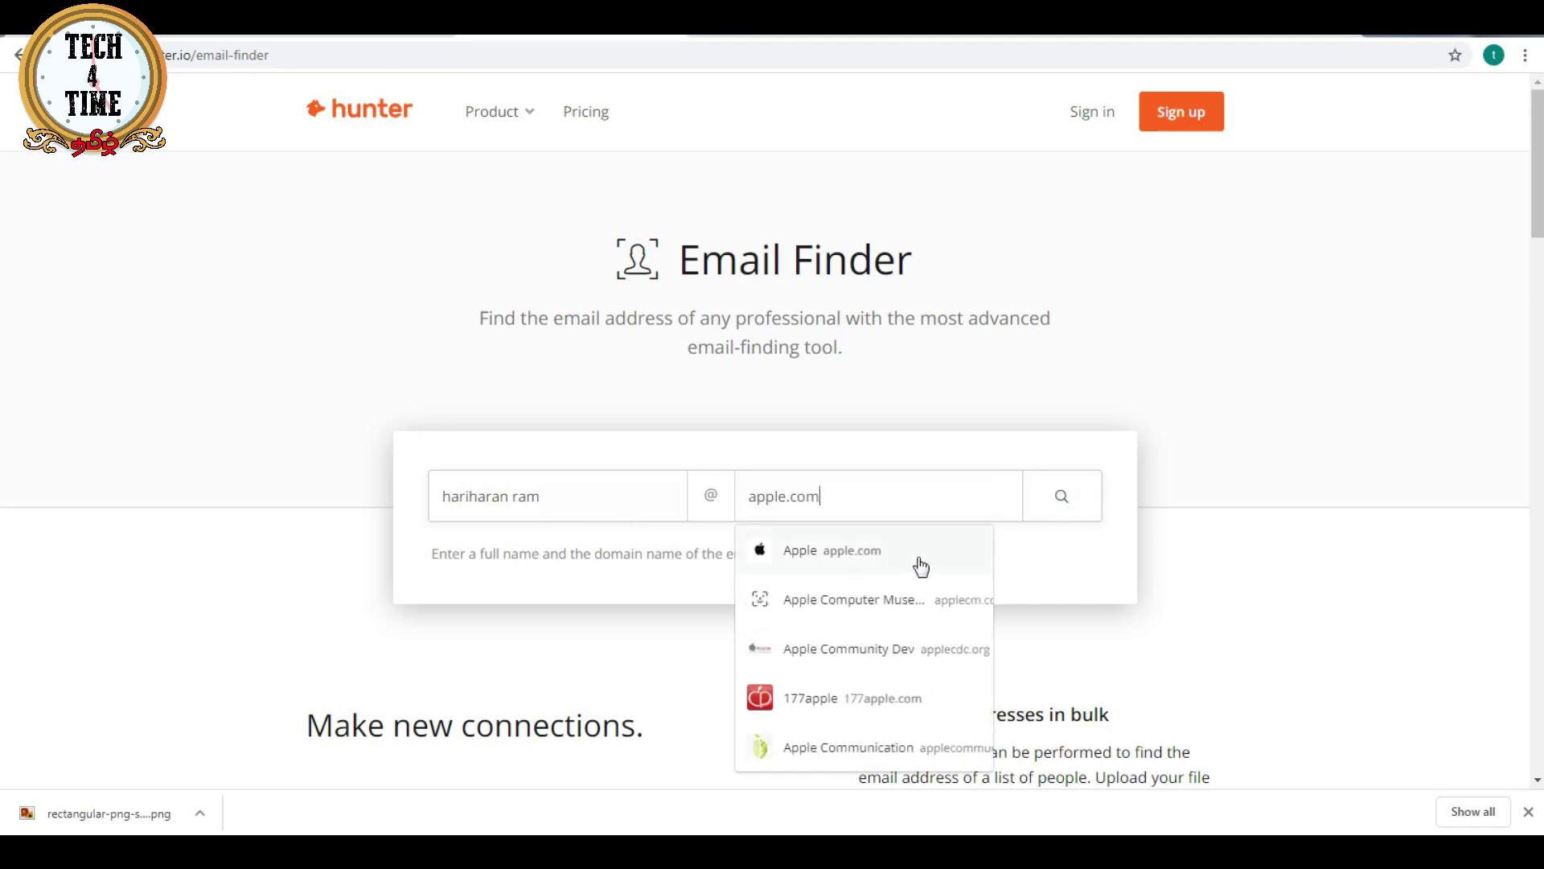
click(890, 552)
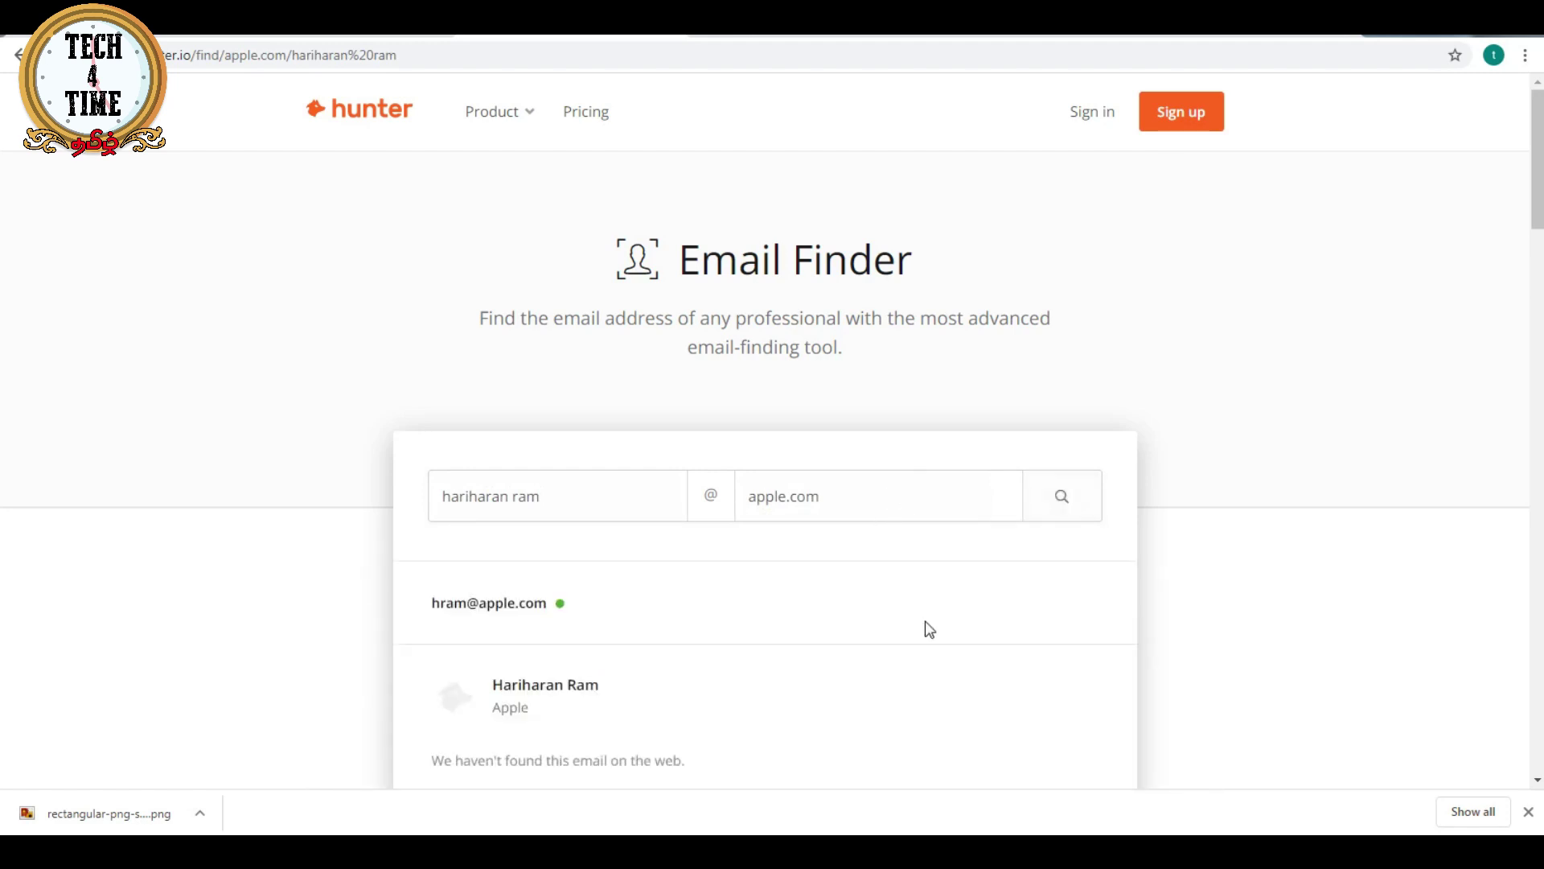
- Review the result, selecting the found person's name and the searched surname
scroll(927, 635, down, 1)
scroll(927, 636, down, 1)
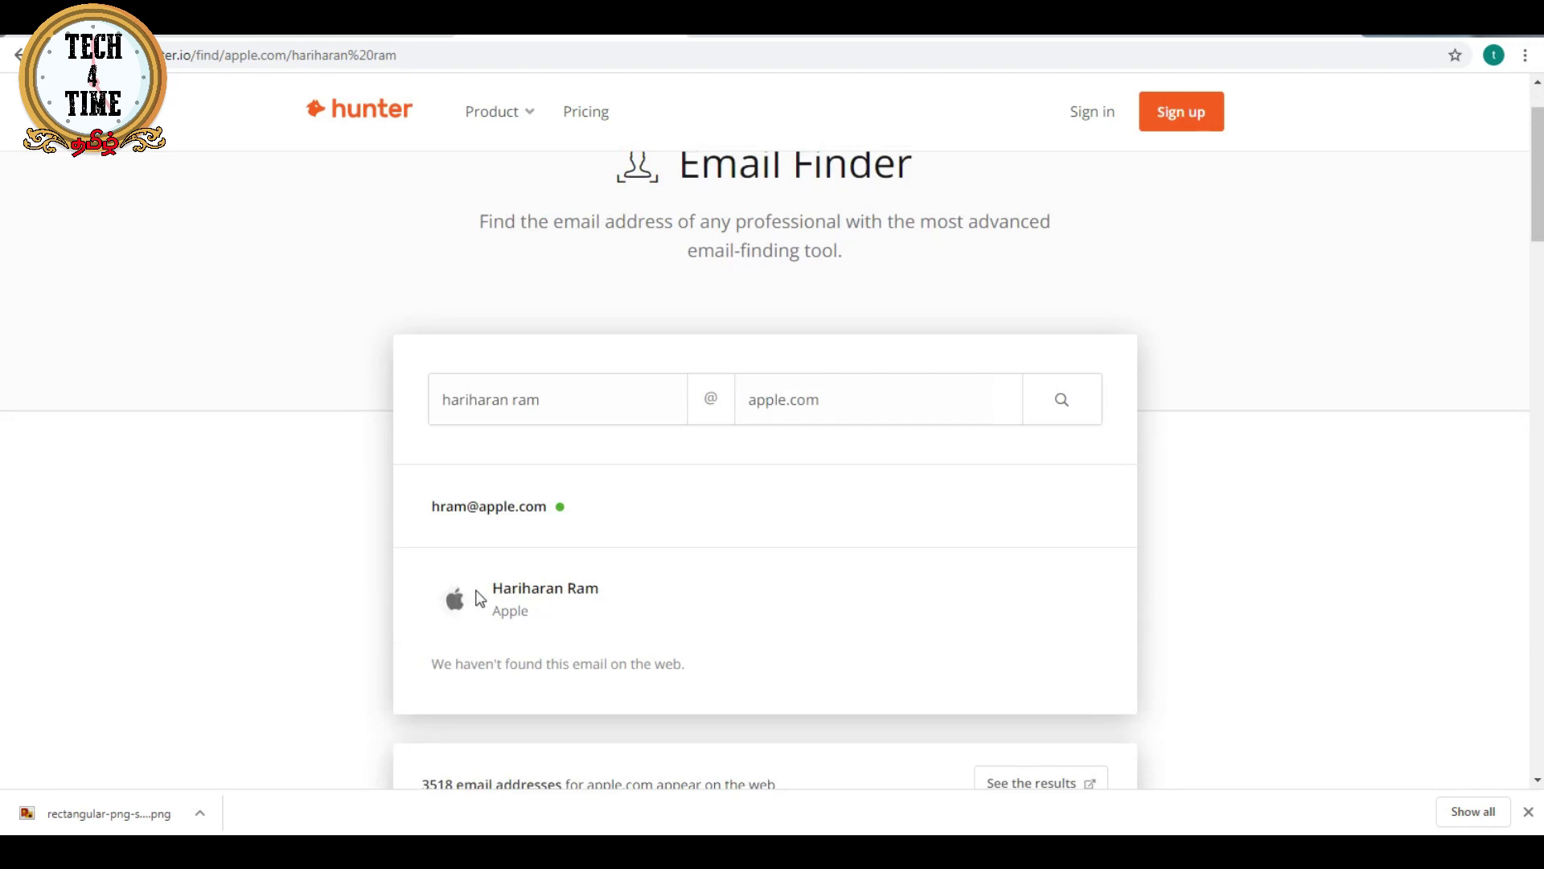
drag(494, 587, 638, 579)
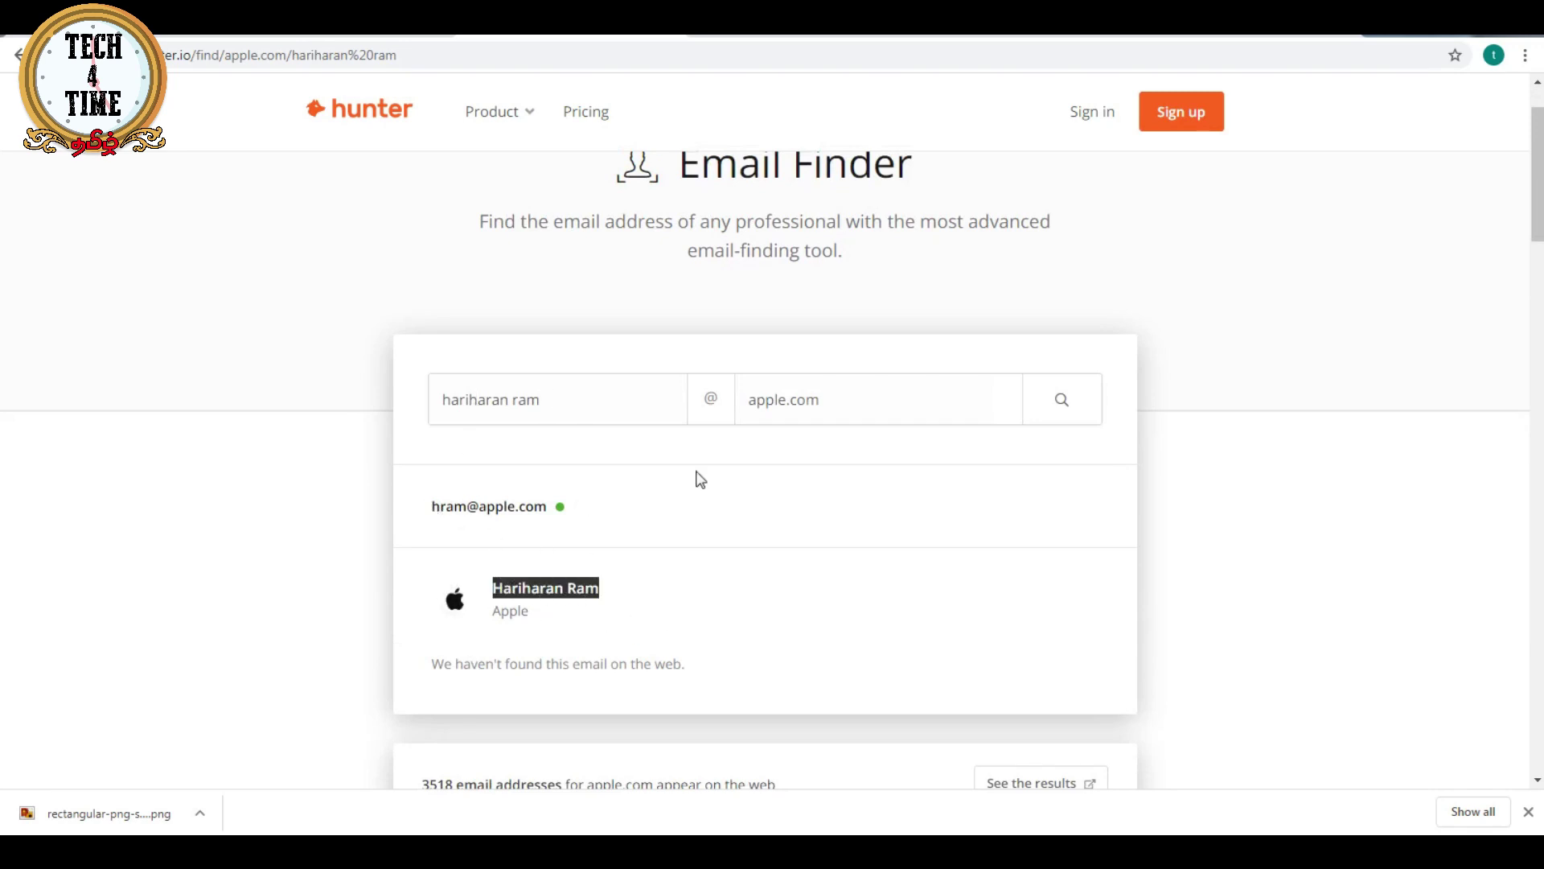
drag(585, 399, 515, 389)
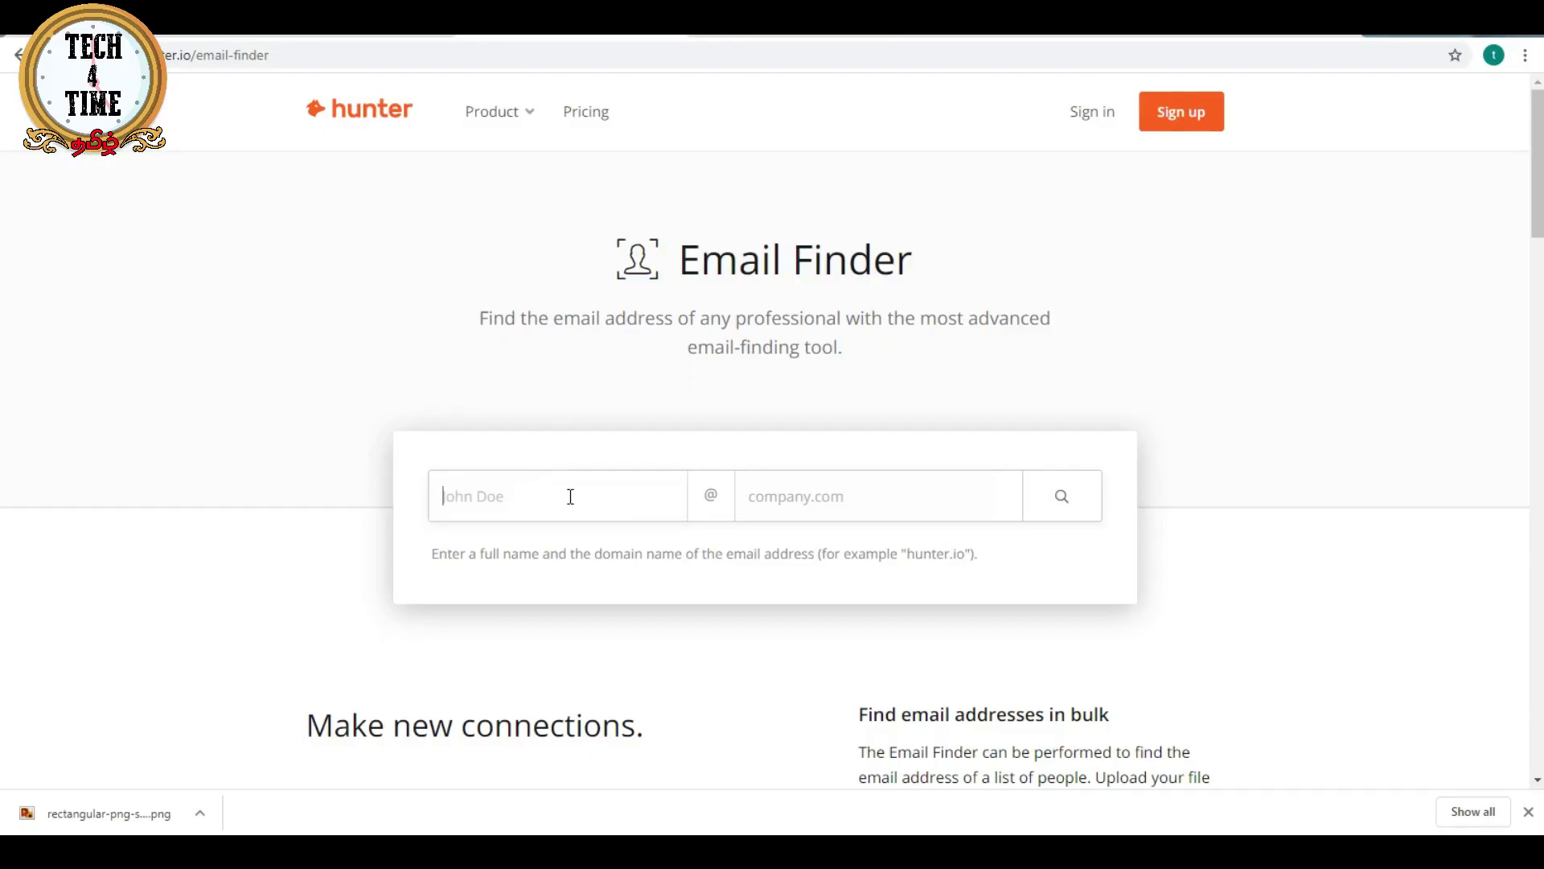
- Run a Domain Search for apple.com and scroll through its 3,518 email results
click(499, 111)
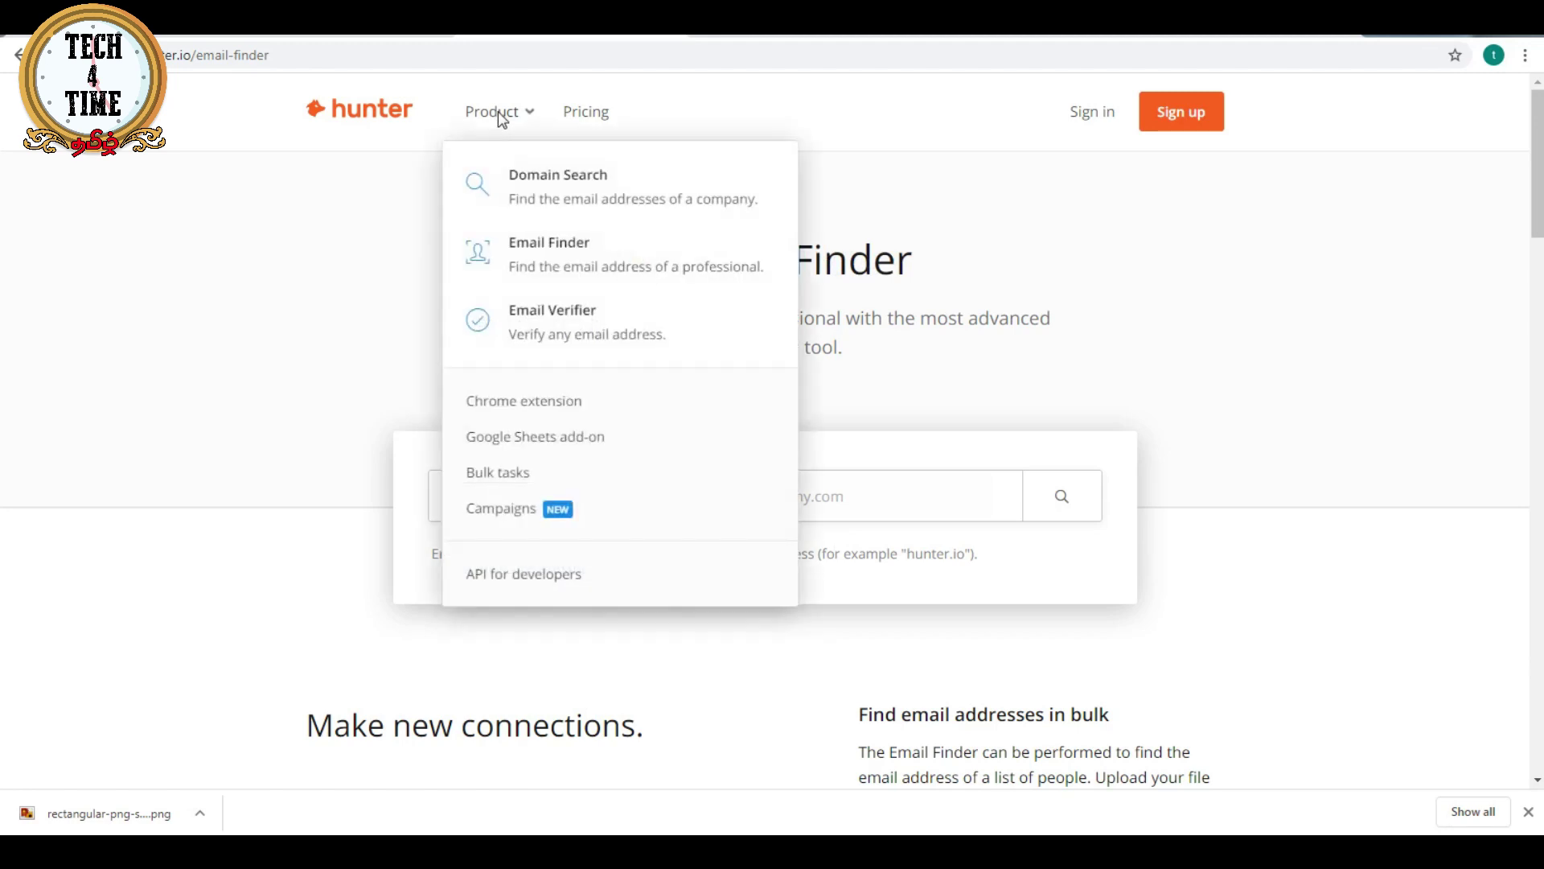
click(544, 211)
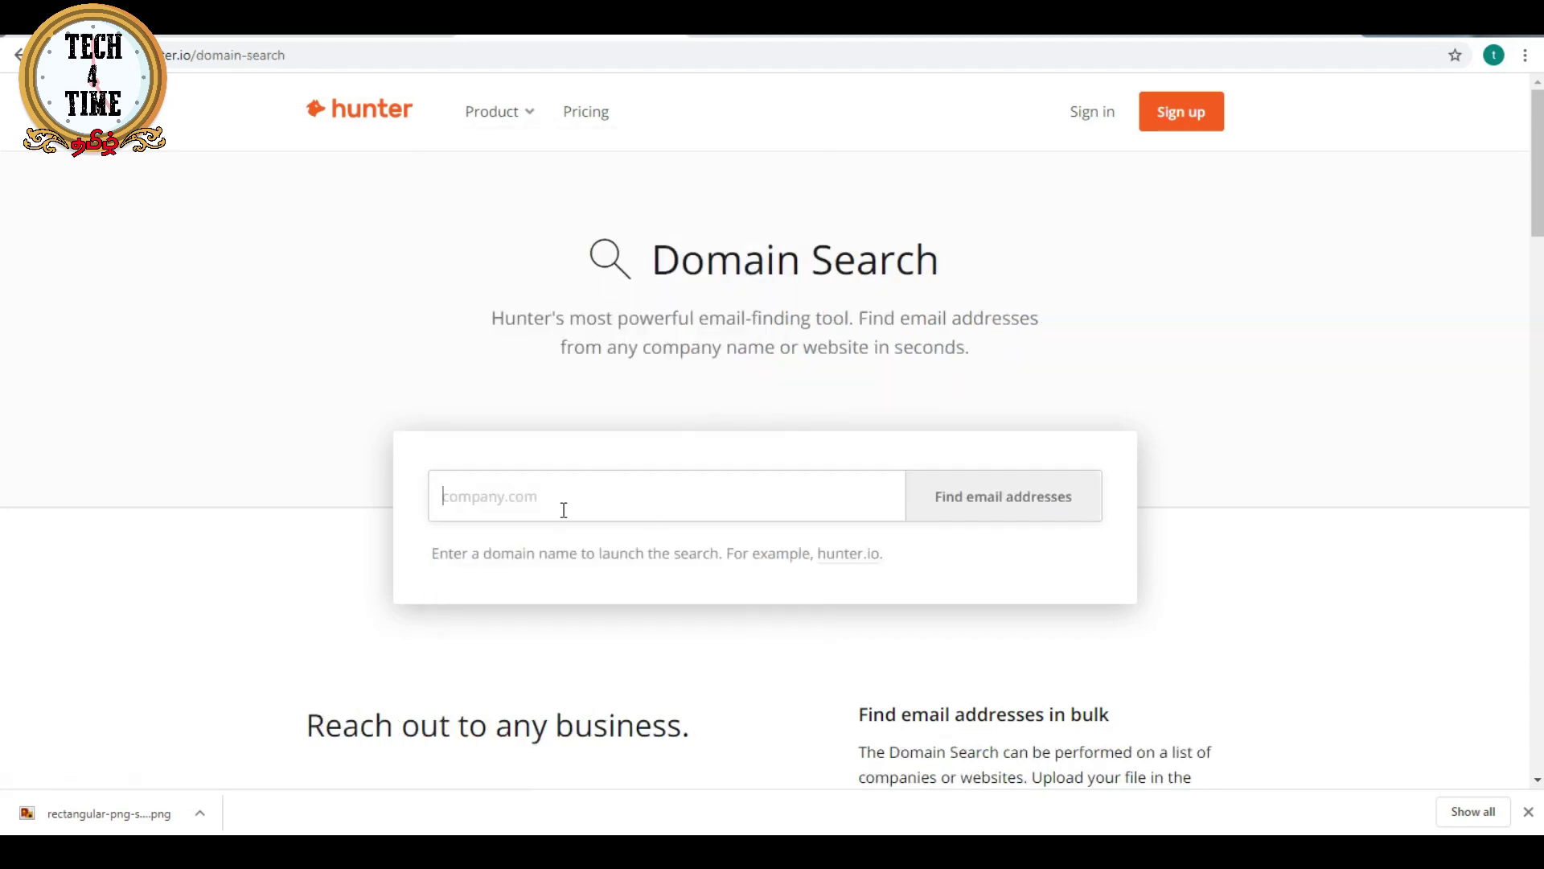
text(apple.com)
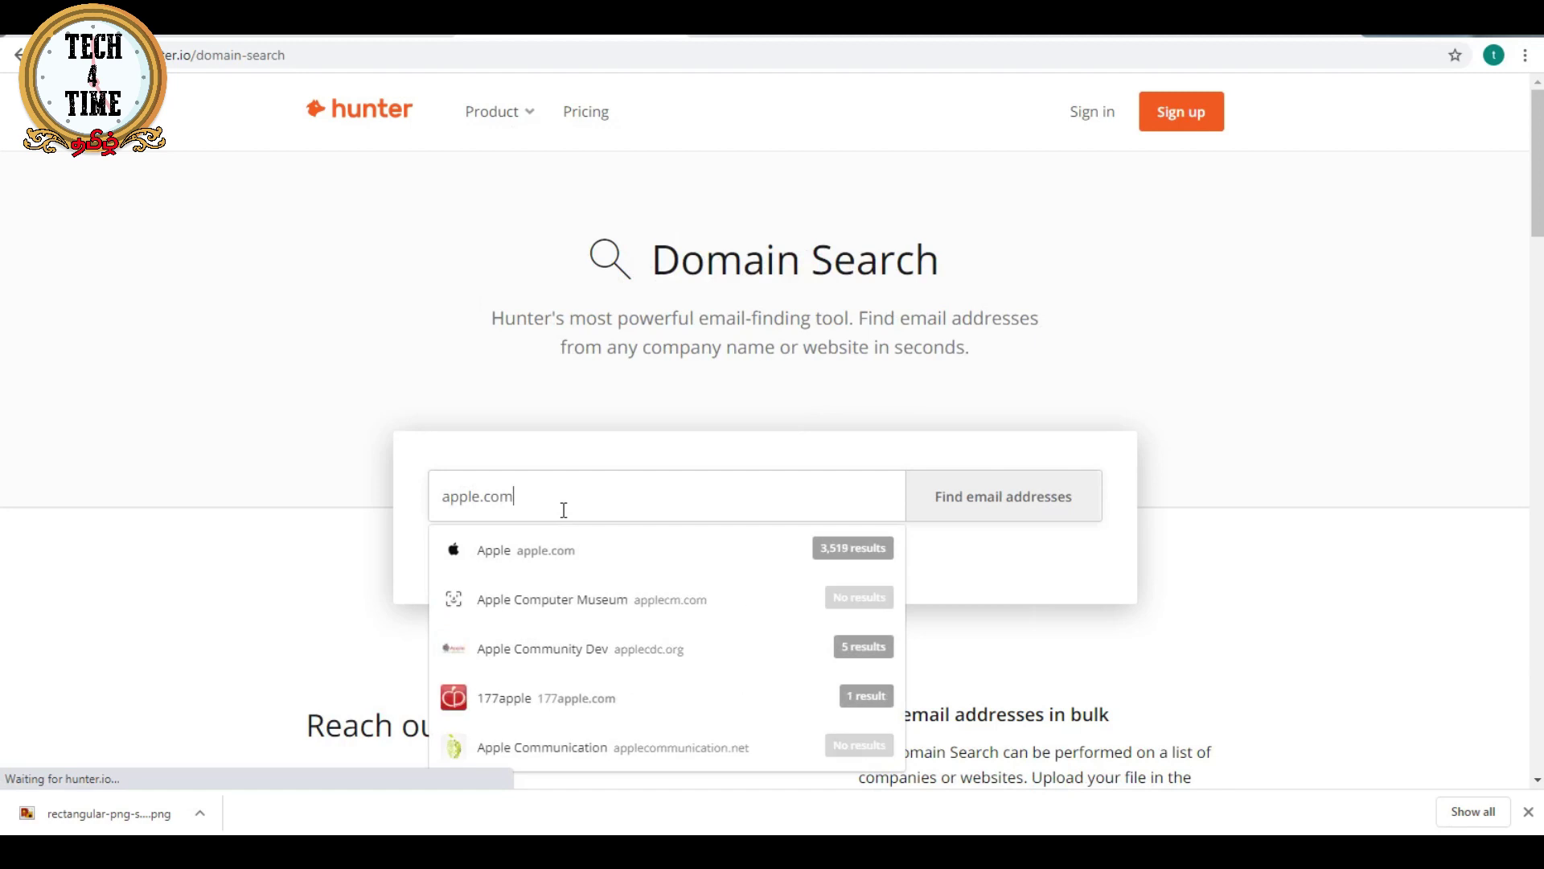
click(494, 548)
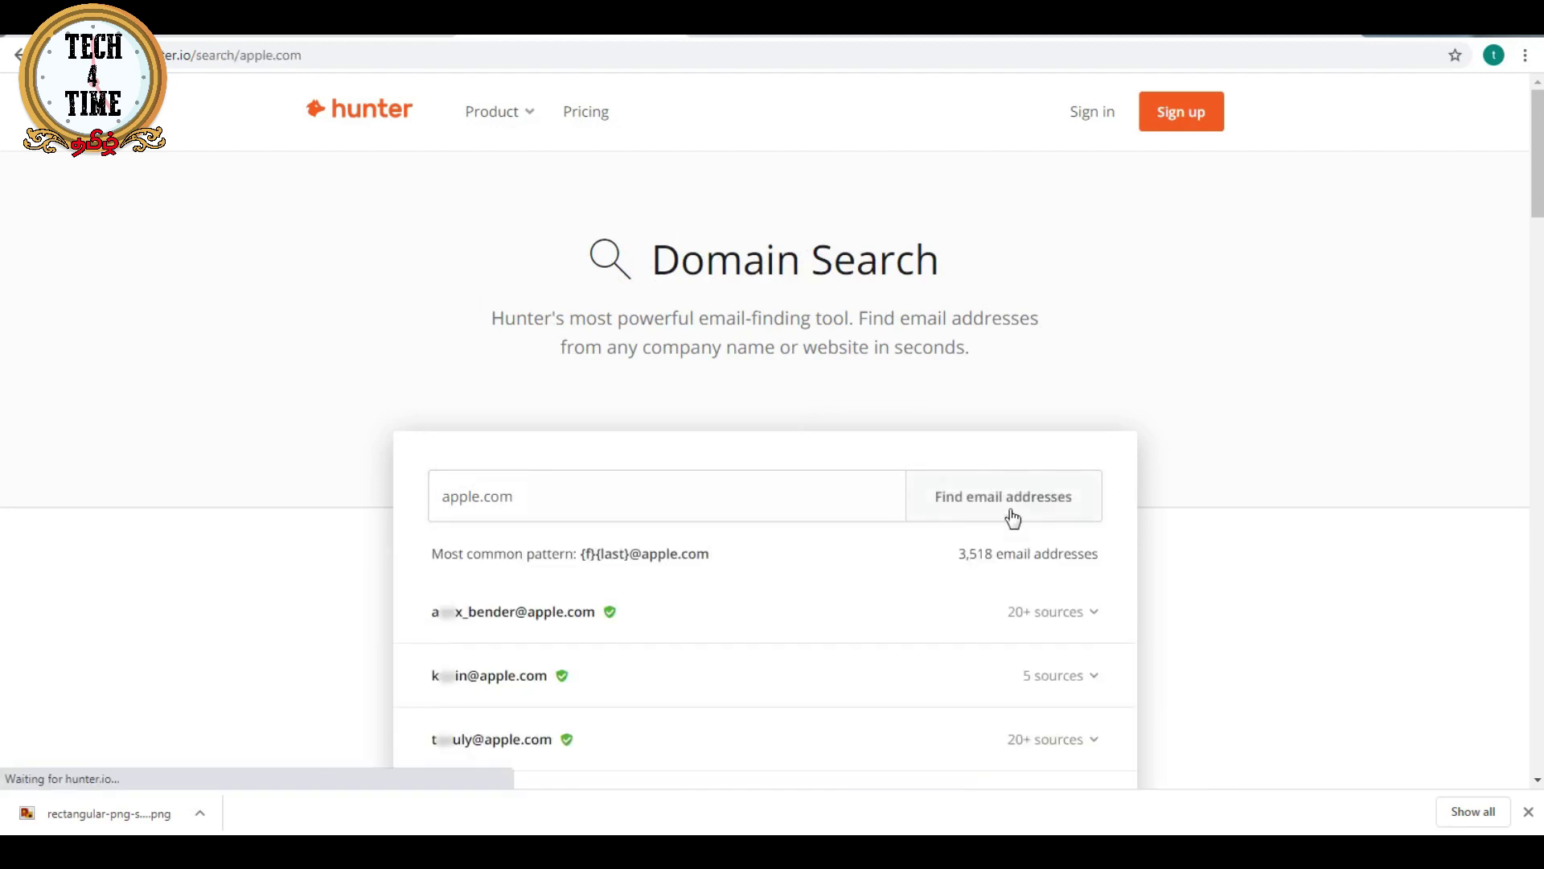
scroll(813, 591, down, 2)
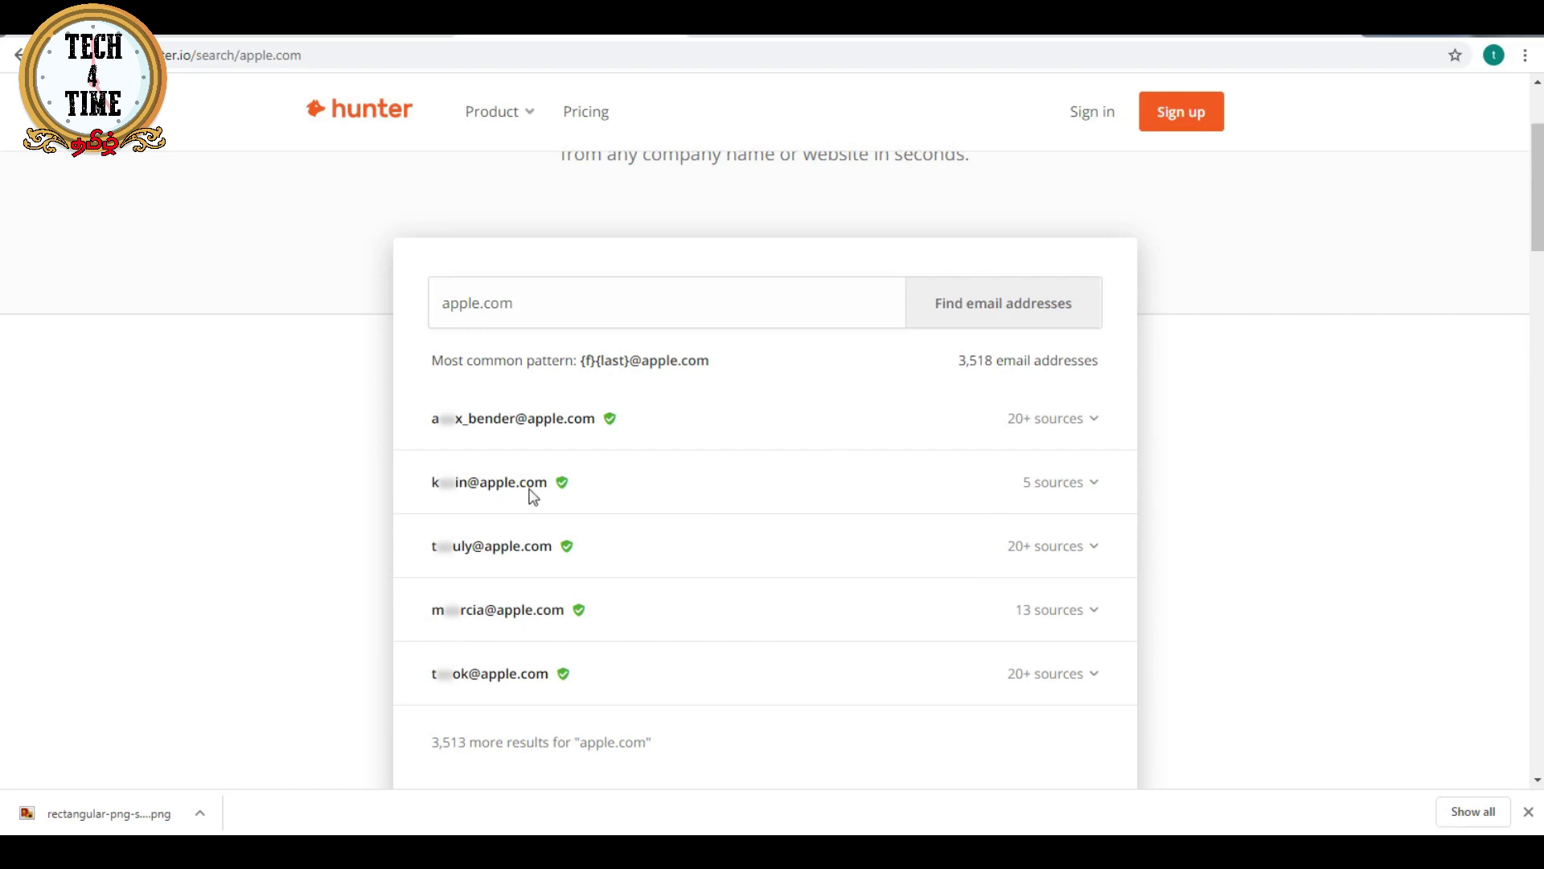
mouse_move(444, 487)
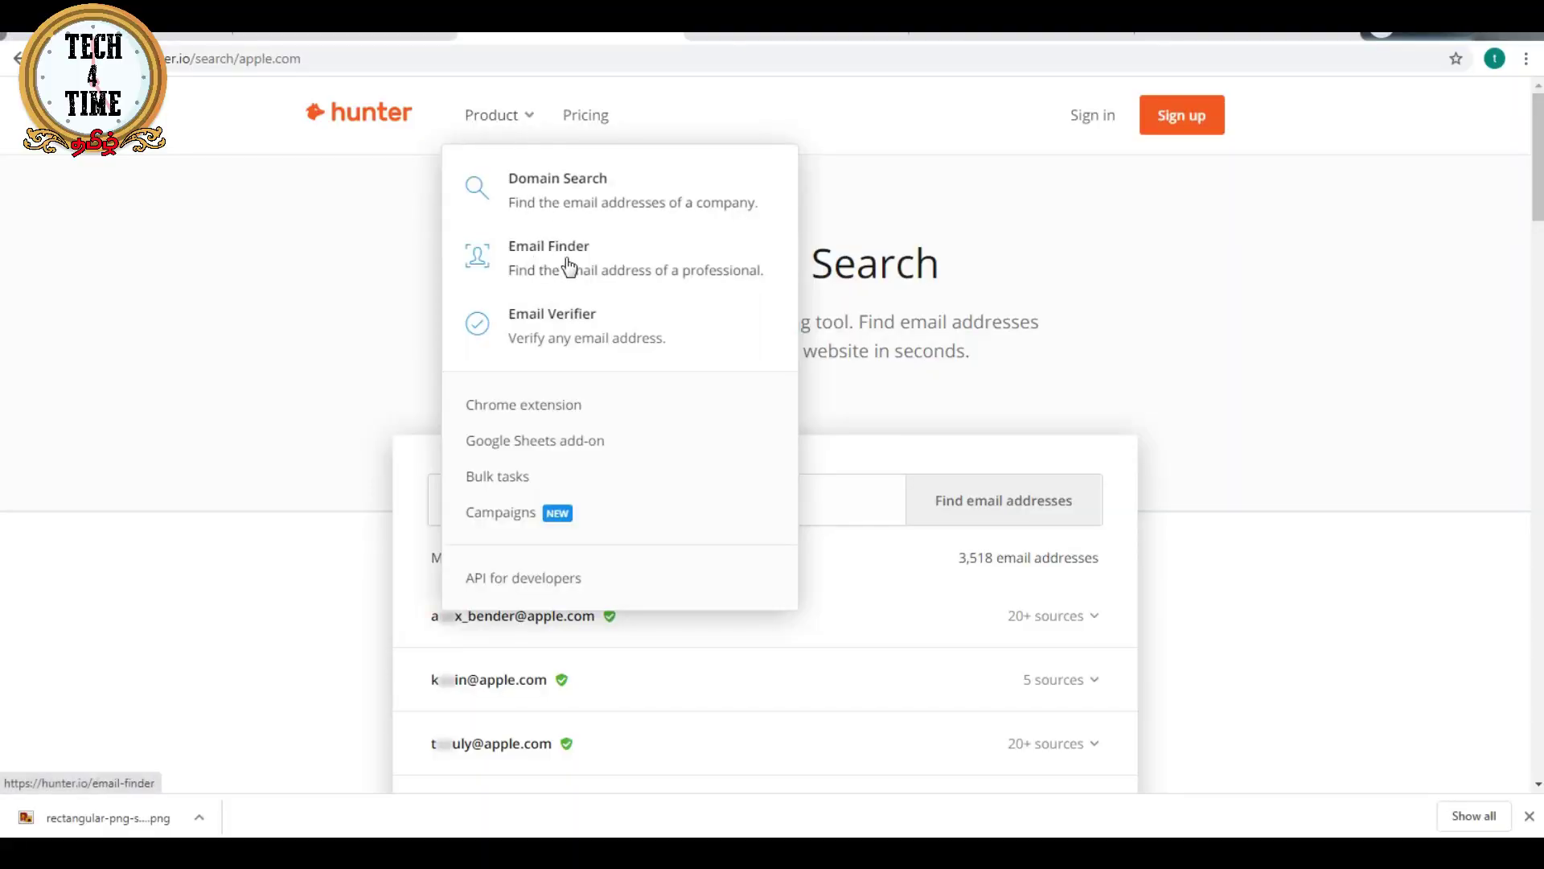
- Search apple.com again in Domain Search, correcting the mistyped domain first
click(555, 210)
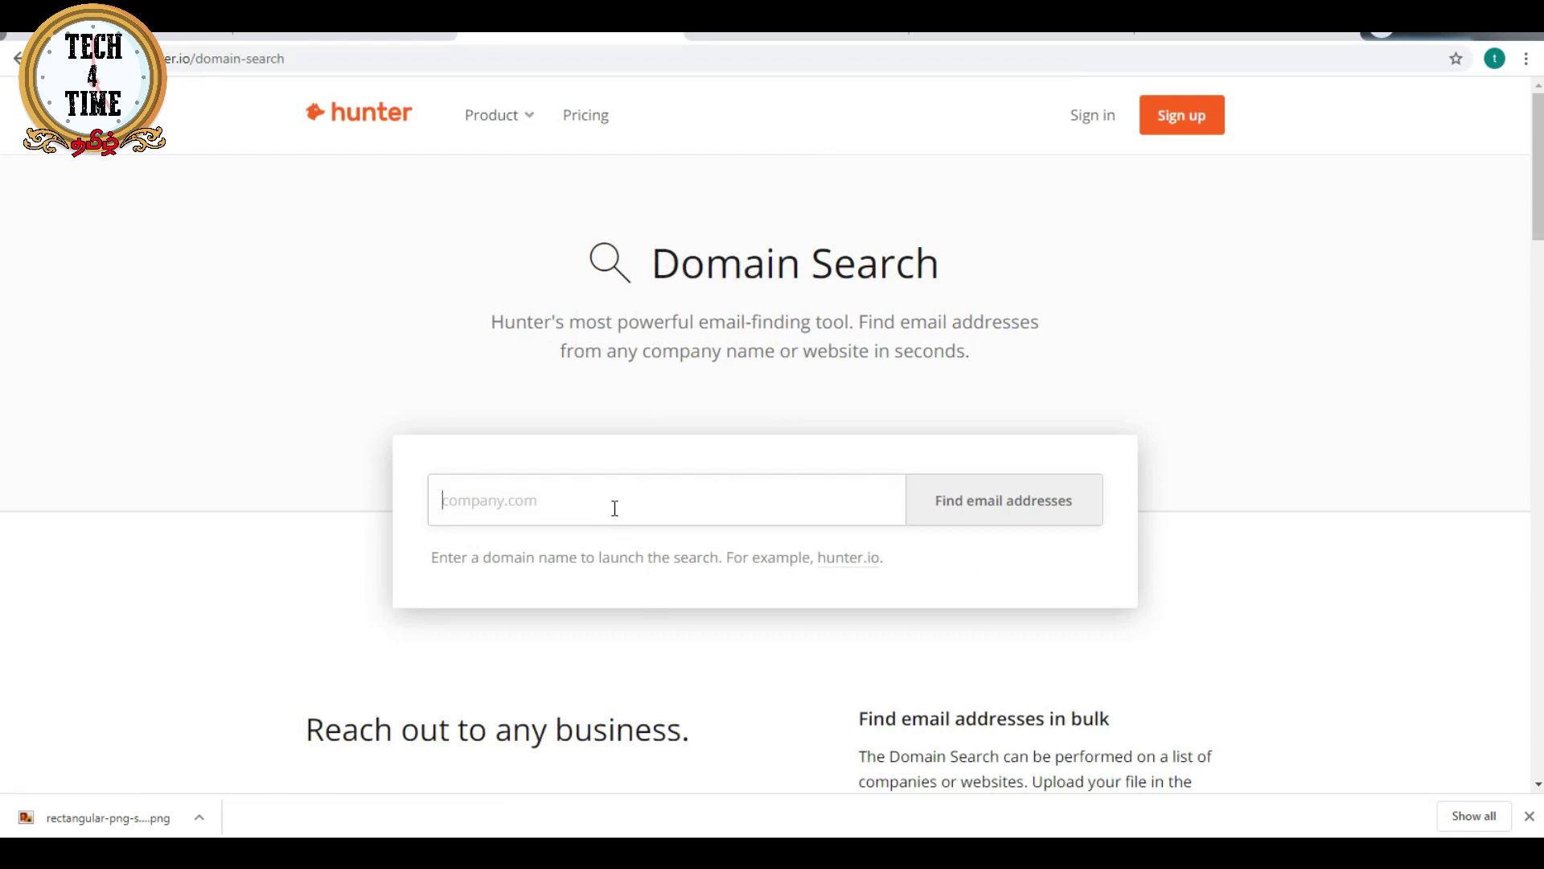
text(app.l)
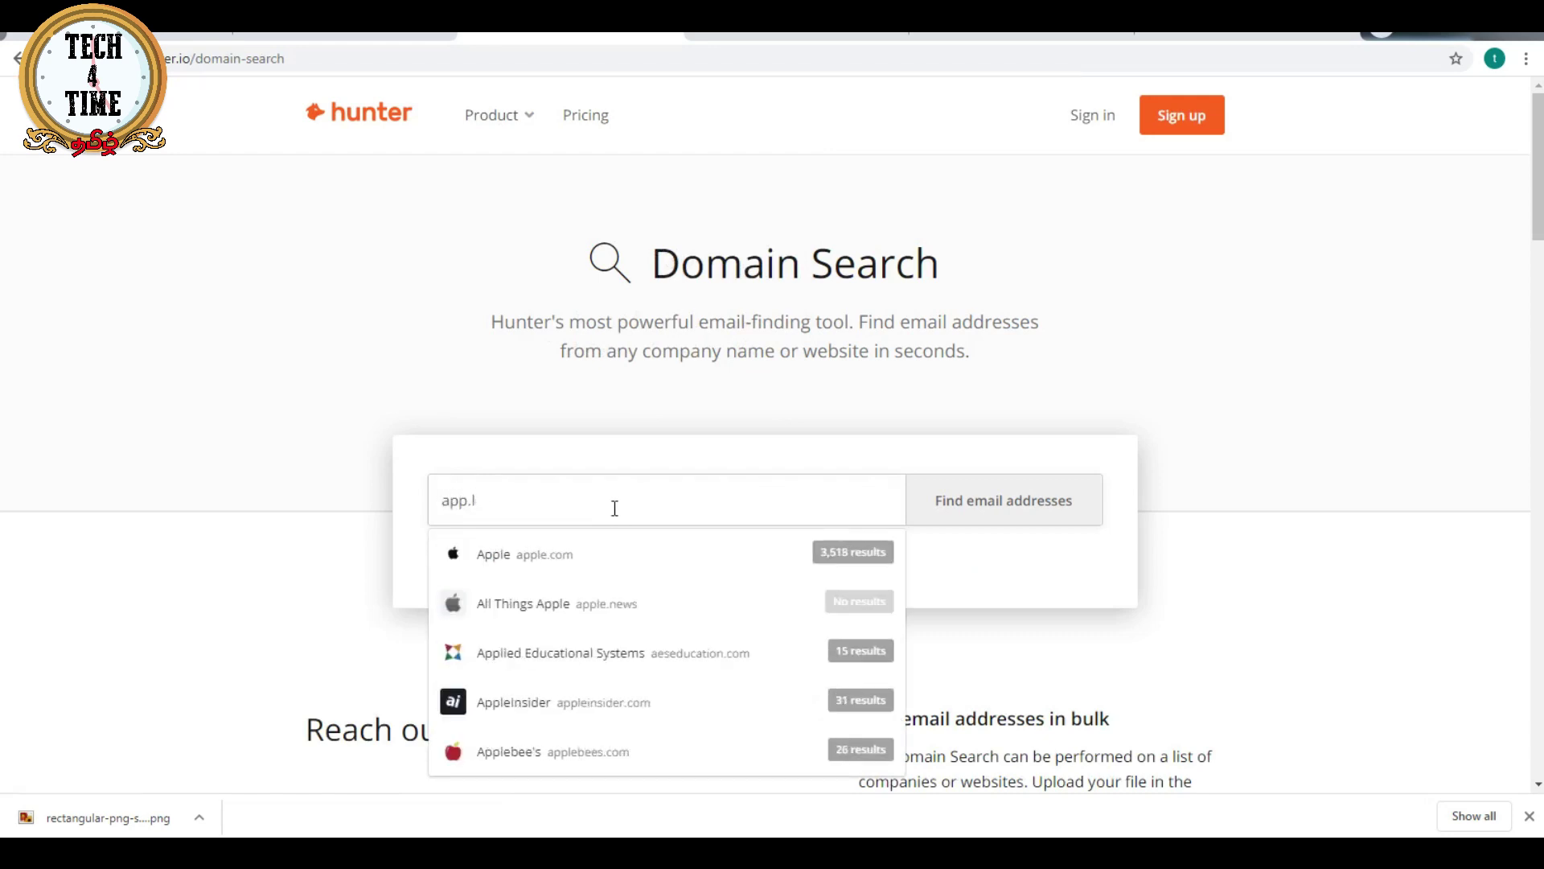
text(le.)
text(/com)
key(BackSpace)
key(BackSpace)
key(BackSpace)
key(BackSpace)
text(com)
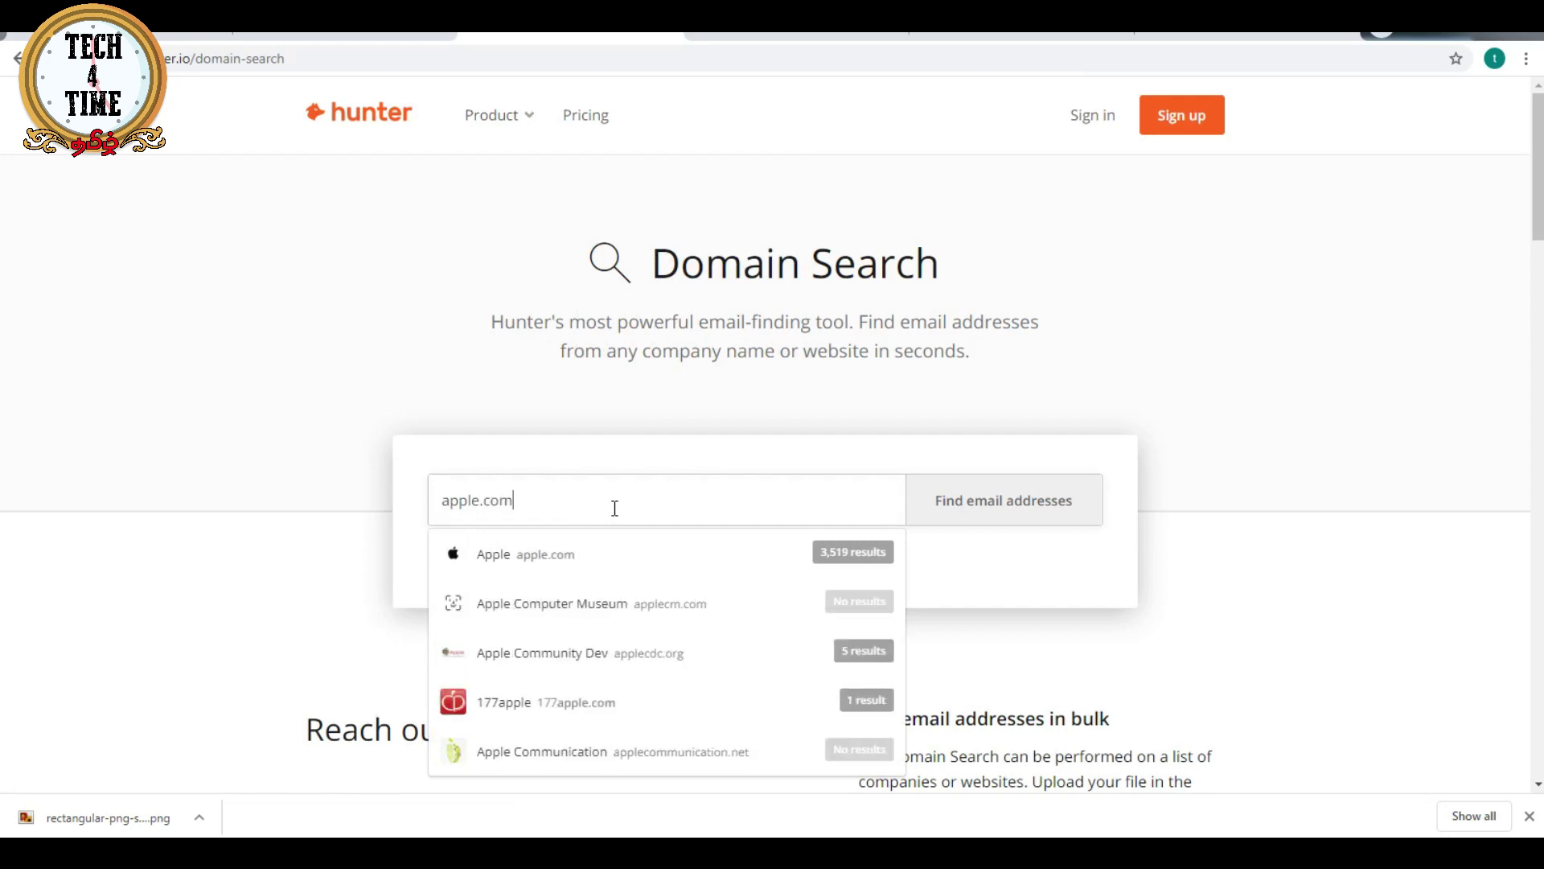
key(Return)
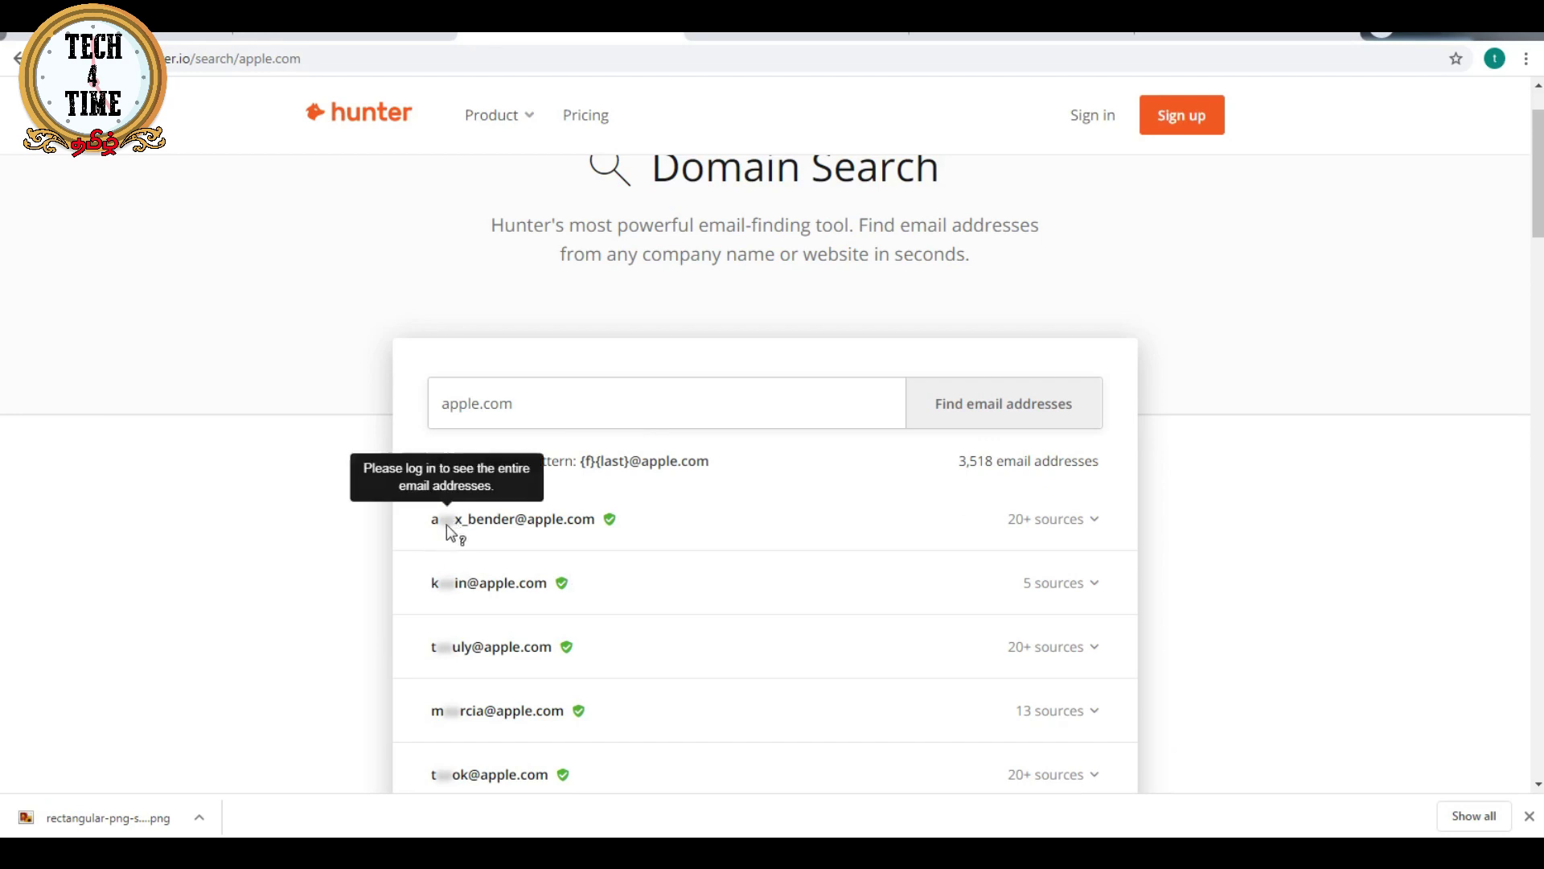
- Expand the '5 sources' and '20+ sources' lists for the first two apple.com addresses
mouse_move(450, 596)
scroll(450, 595, down, 1)
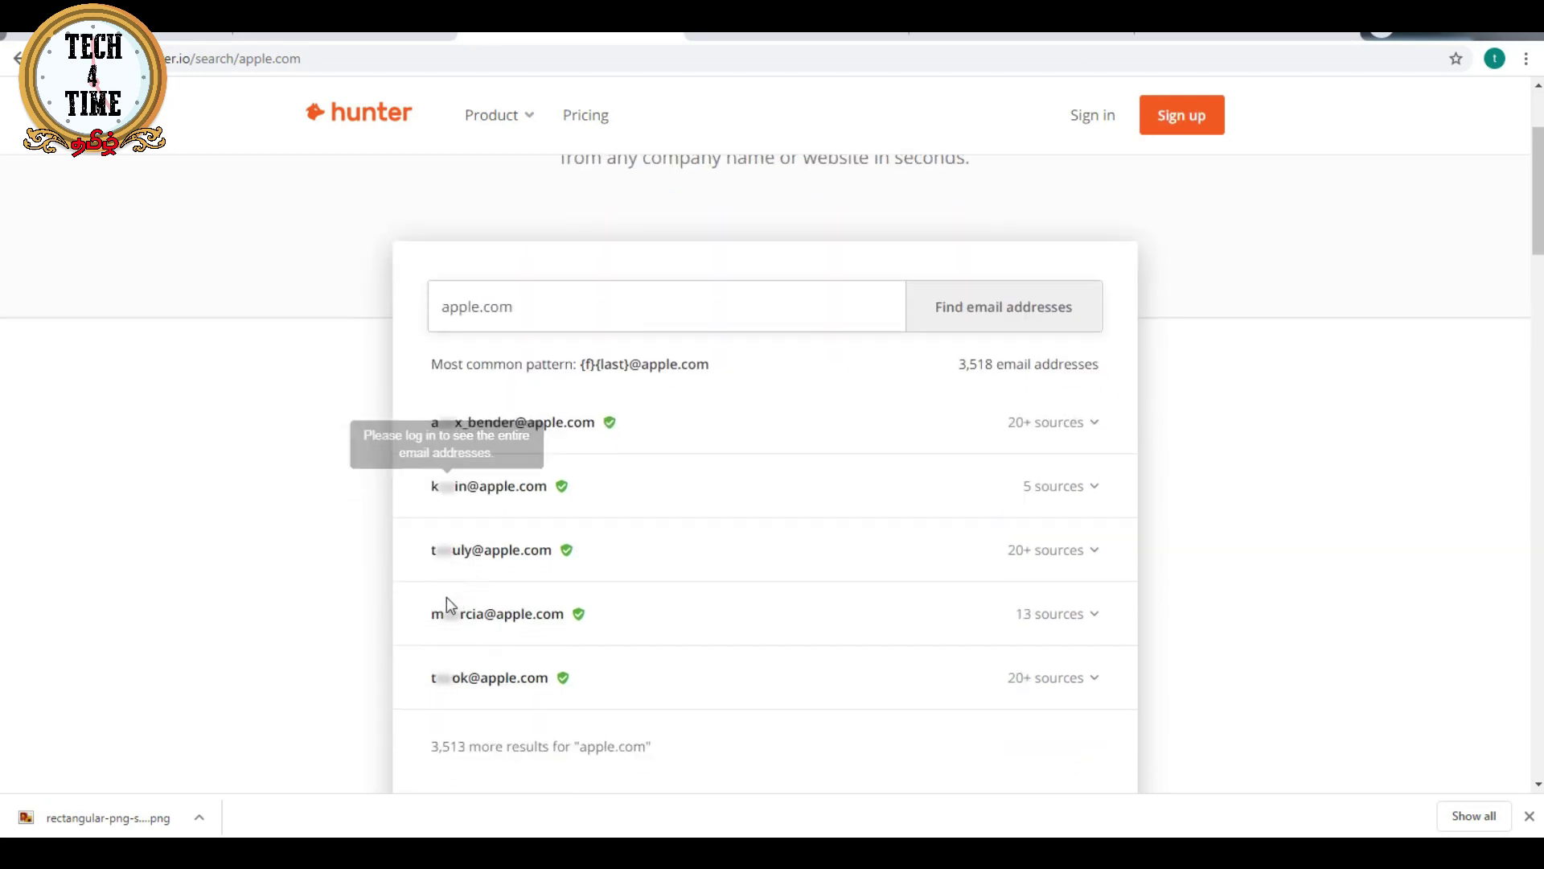
mouse_move(442, 561)
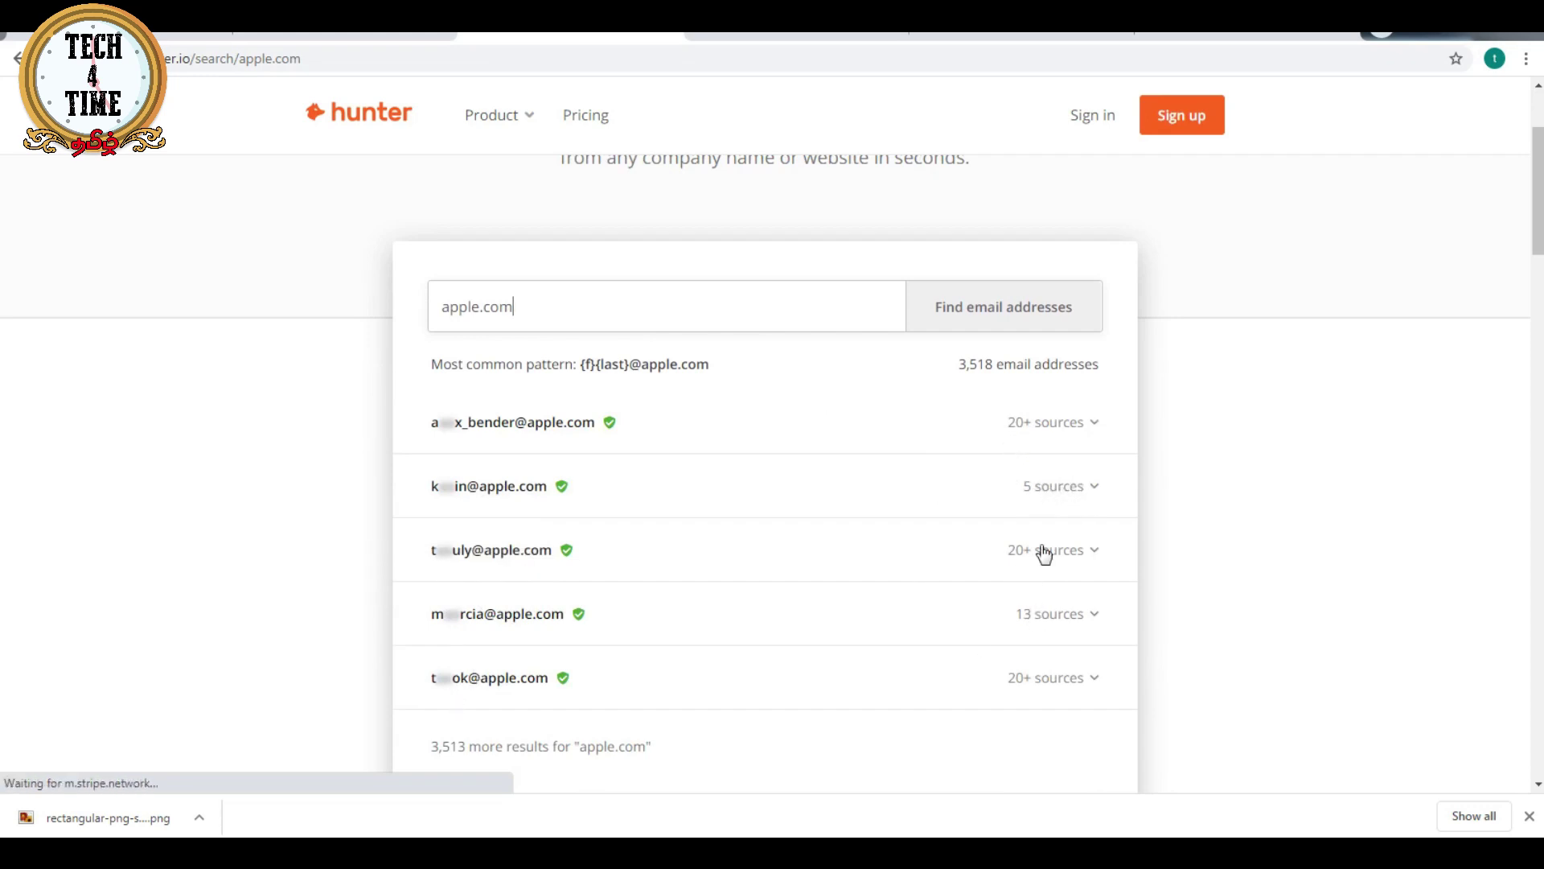
click(1090, 497)
scroll(1093, 509, down, 1)
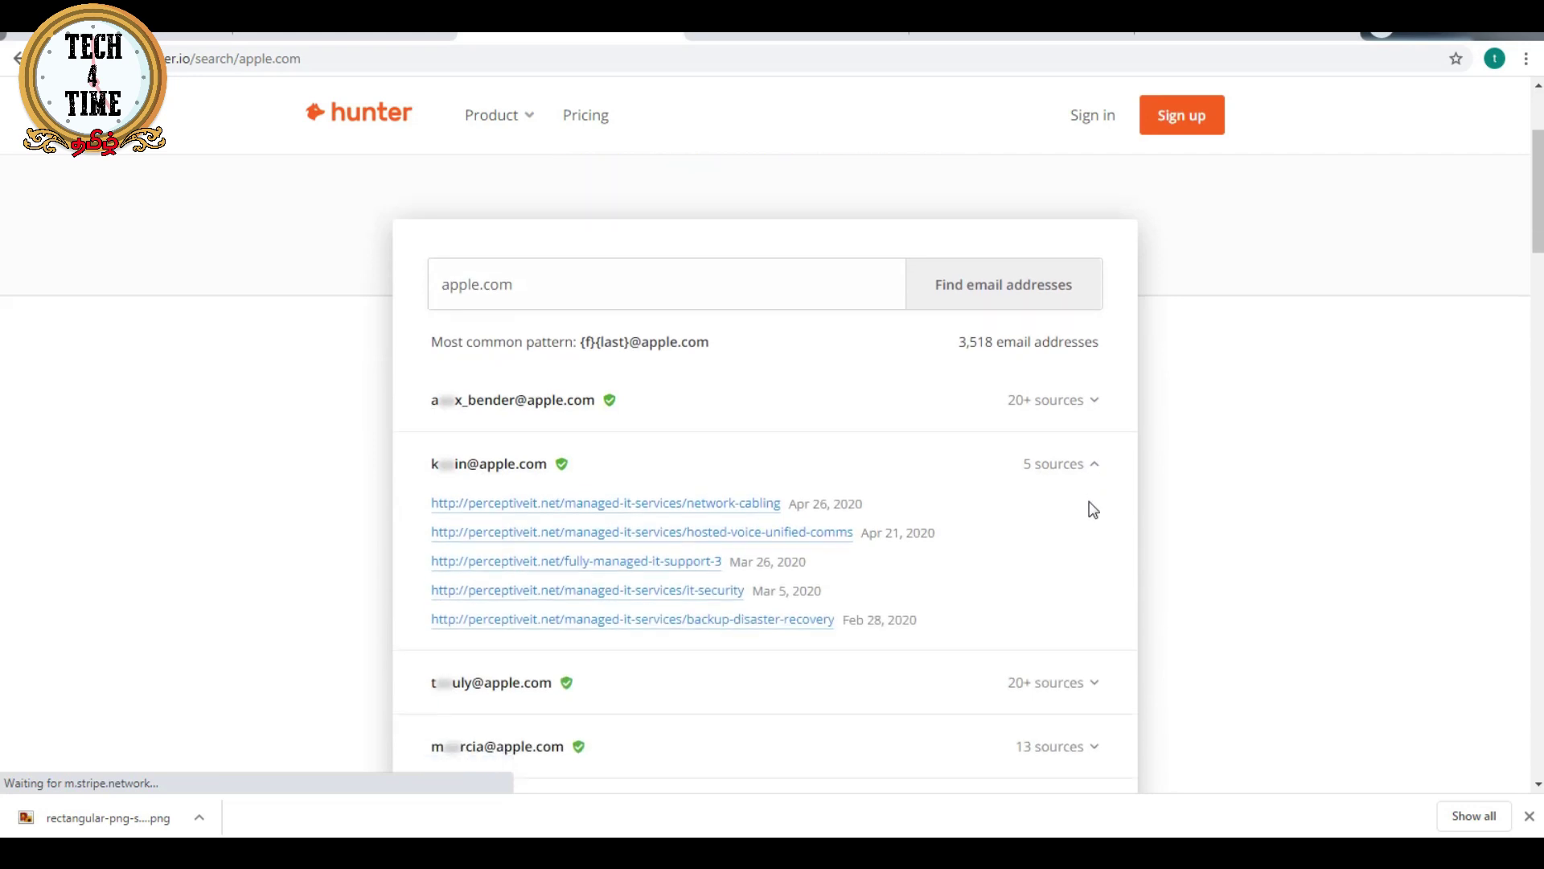
scroll(1094, 509, down, 1)
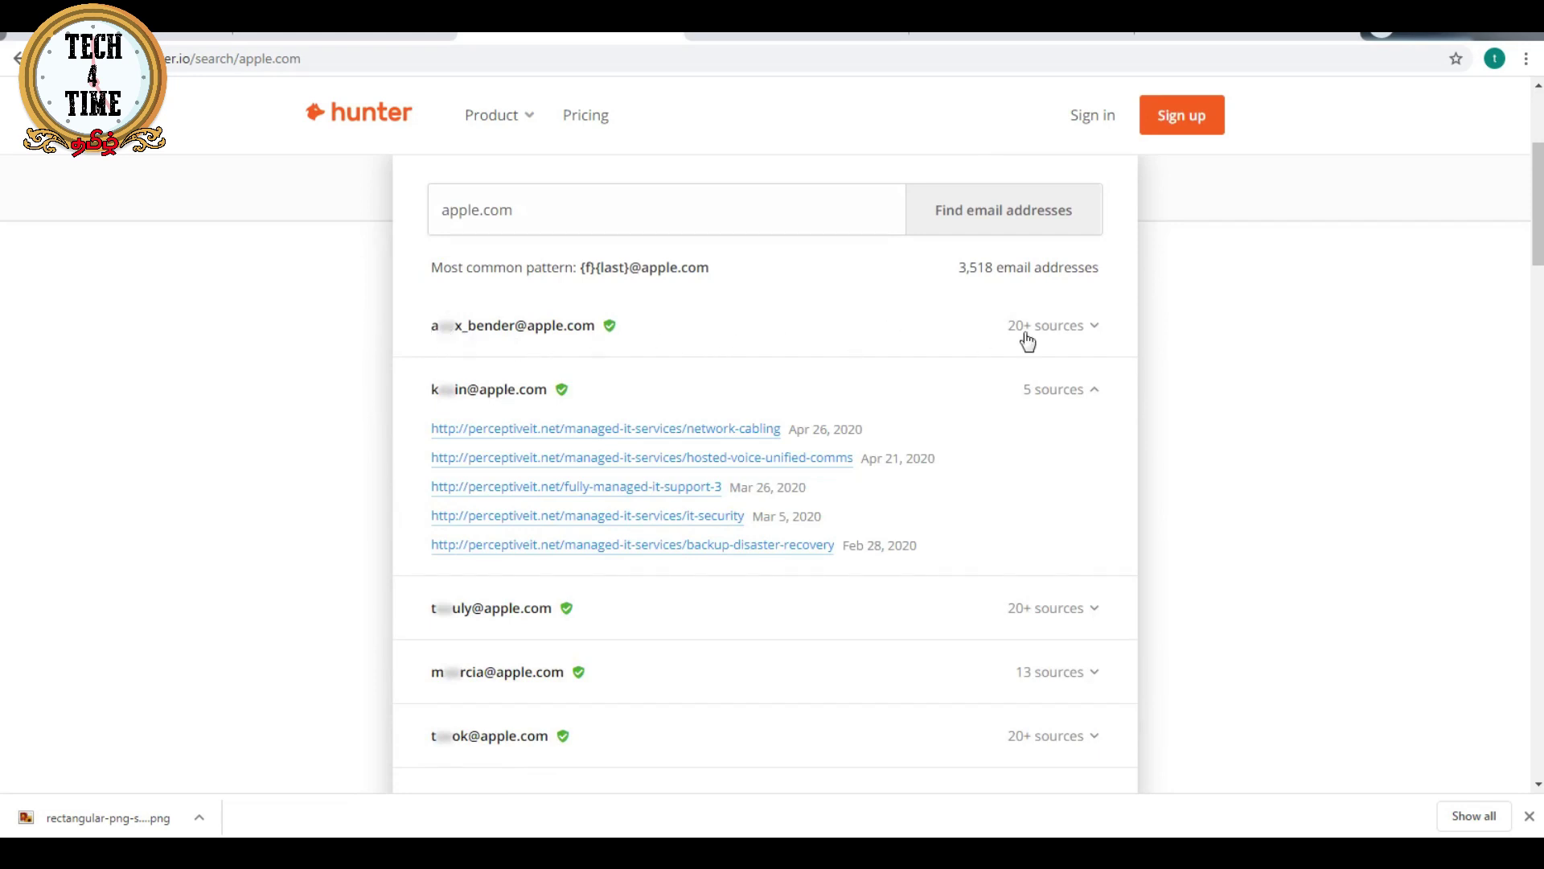
click(1078, 331)
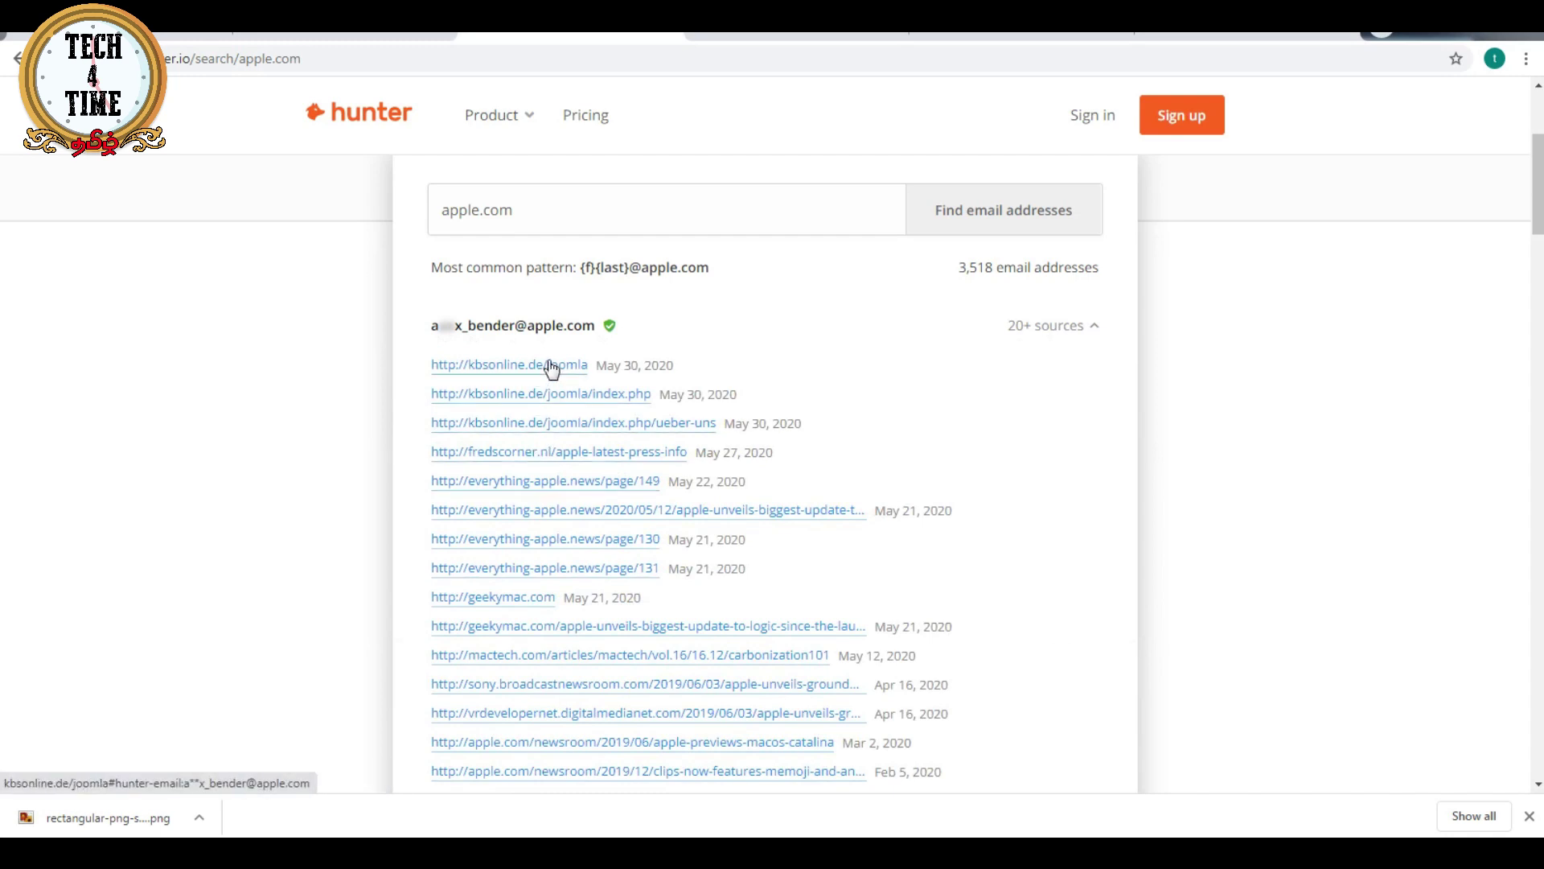
- Open the everything-apple.news 2020/05/12 article and select the press contact's email address
click(796, 517)
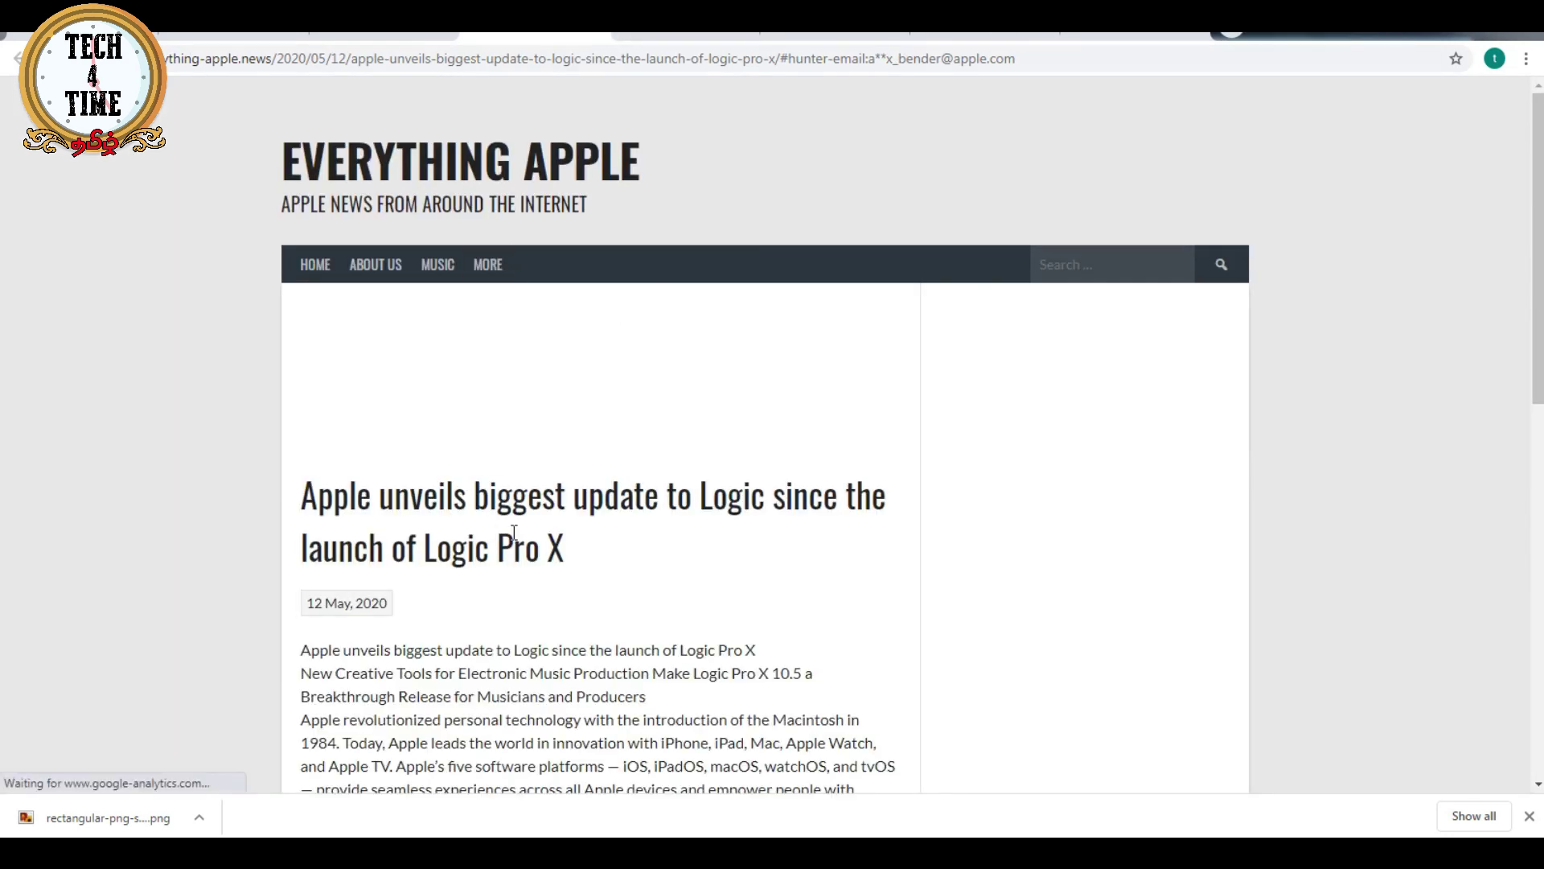
scroll(528, 545, down, 8)
drag(432, 406, 595, 403)
click(459, 435)
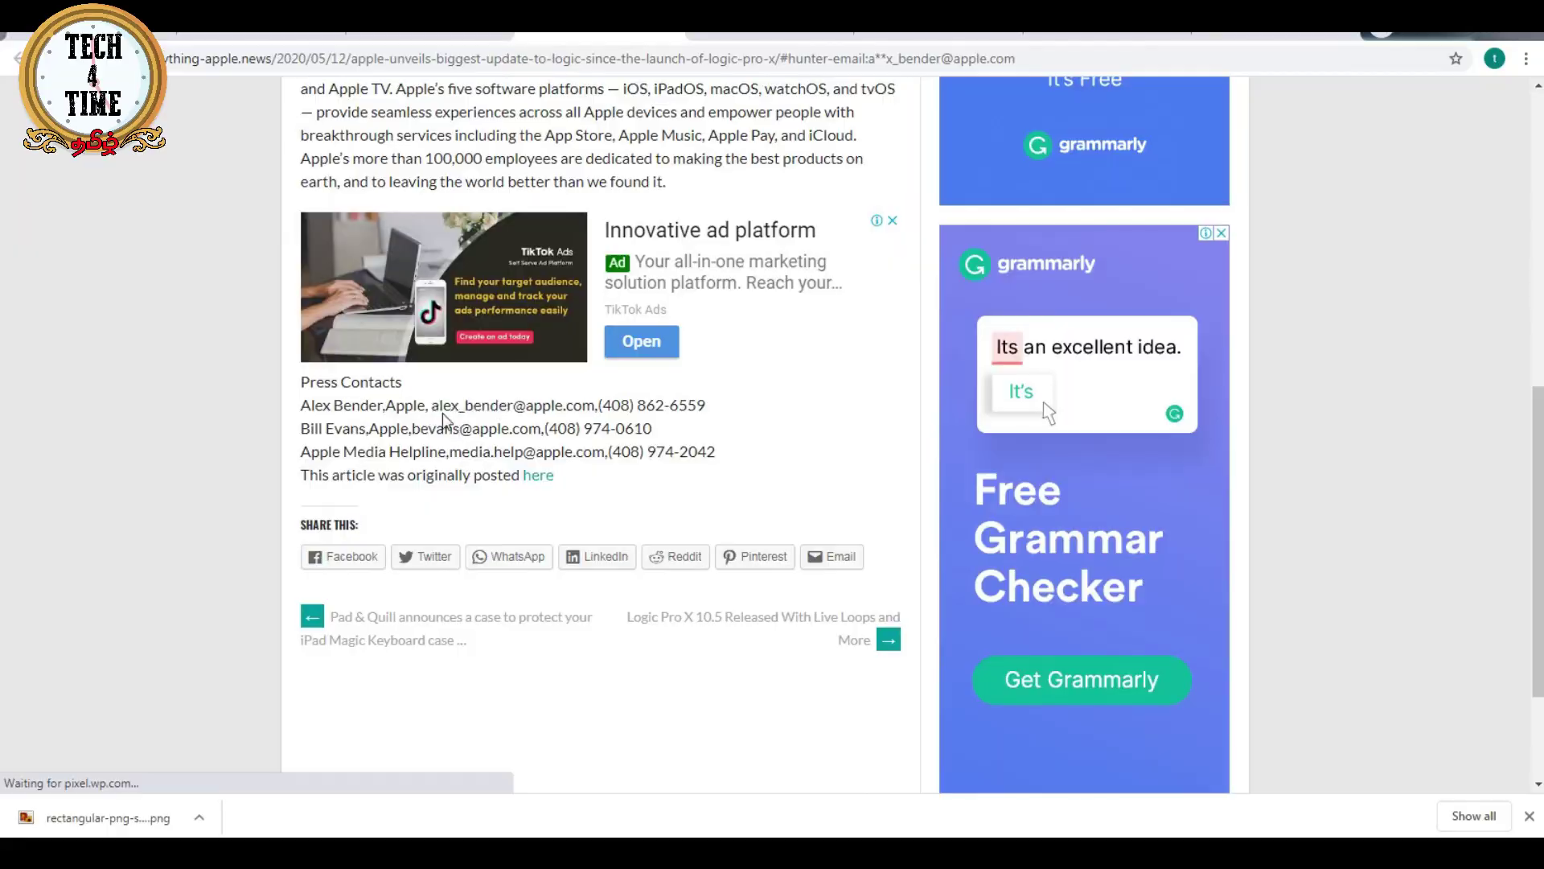